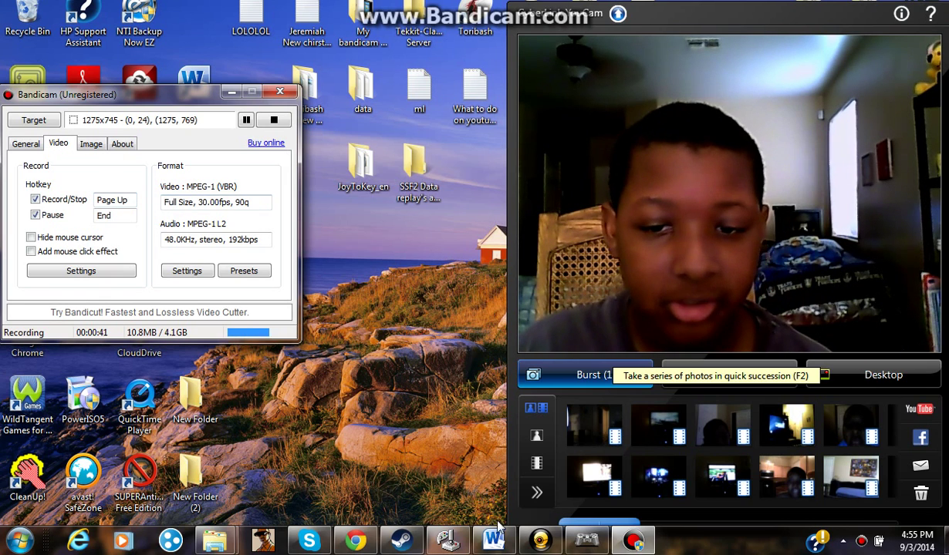
Restore the MotioninJoy gamepad tool and move it to the lower left of the screen.
click(578, 542)
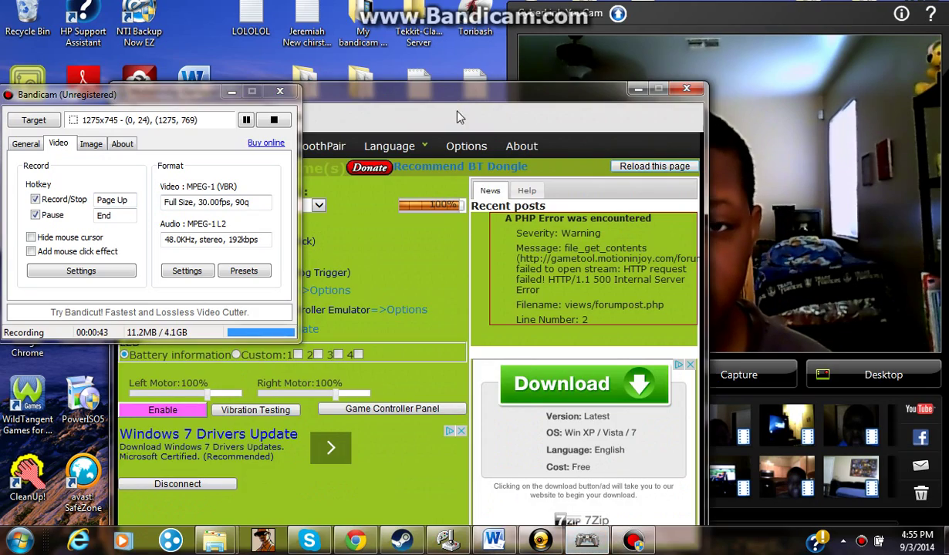
drag(478, 93, 144, 447)
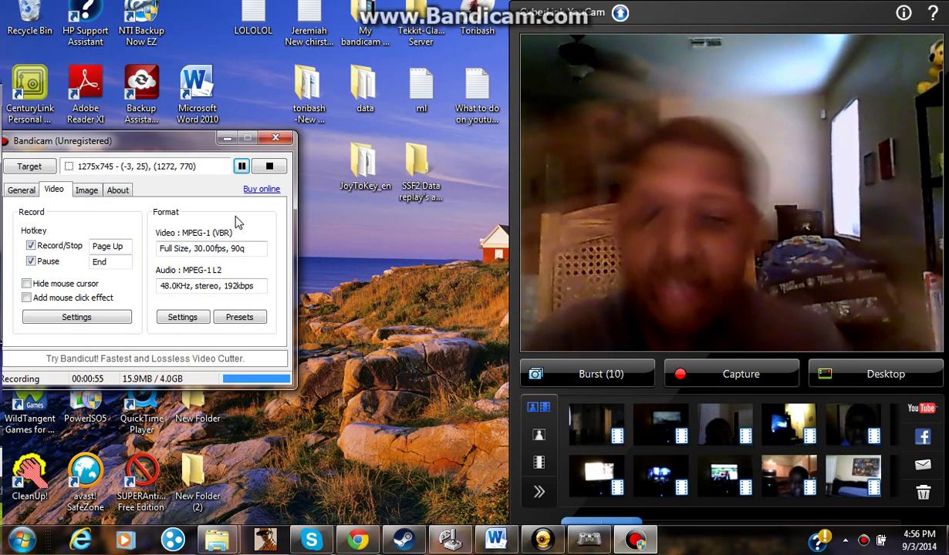
Show the DS3 Tool page and the JoyToKey download page alongside the webcam feed.
click(357, 540)
click(542, 540)
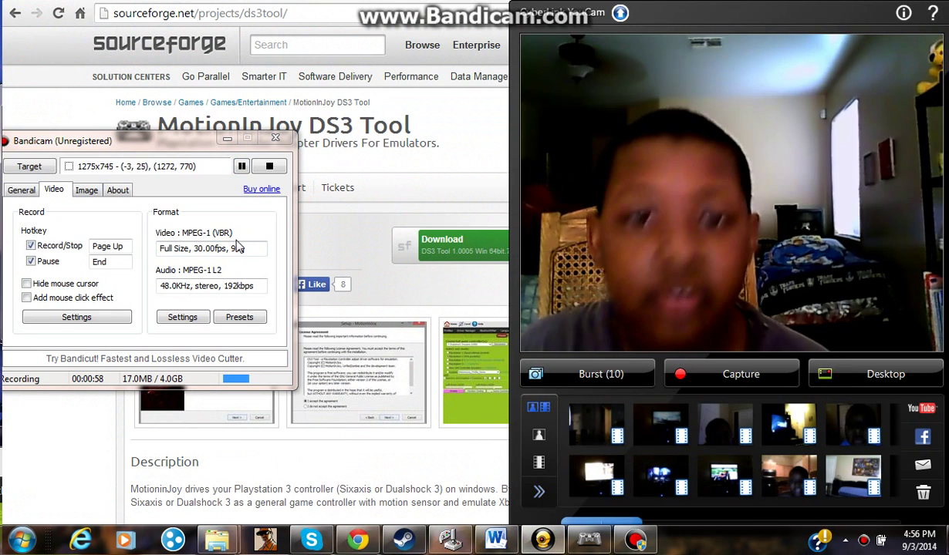
drag(123, 159, 270, 352)
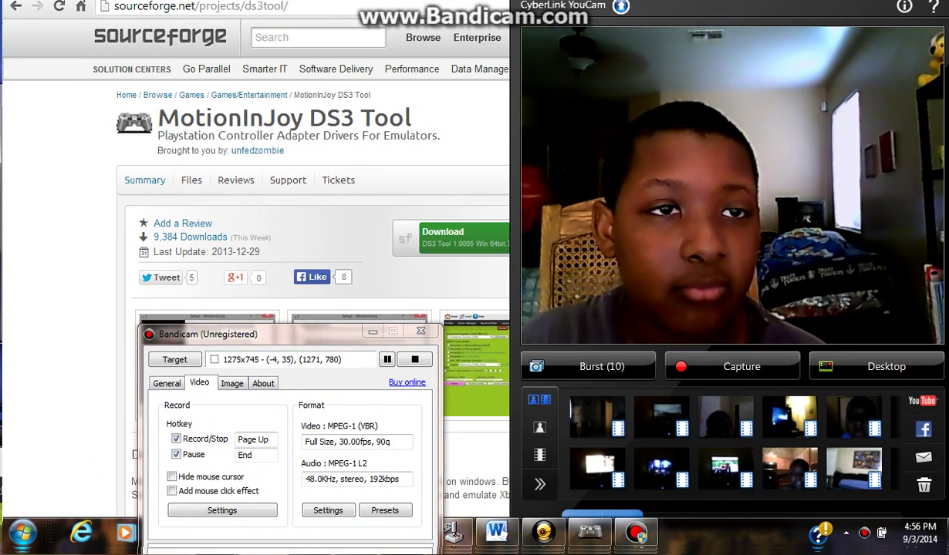
click(367, 231)
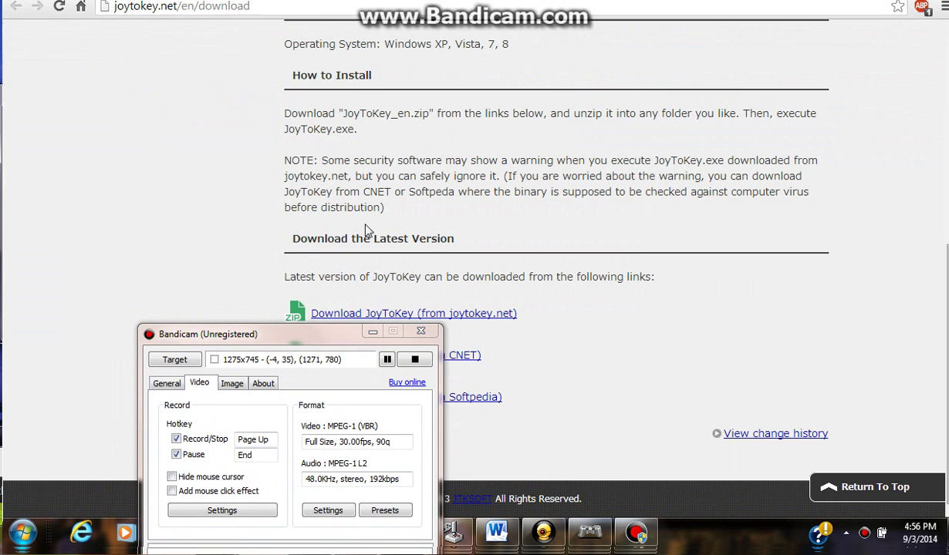
drag(375, 6, 377, 4)
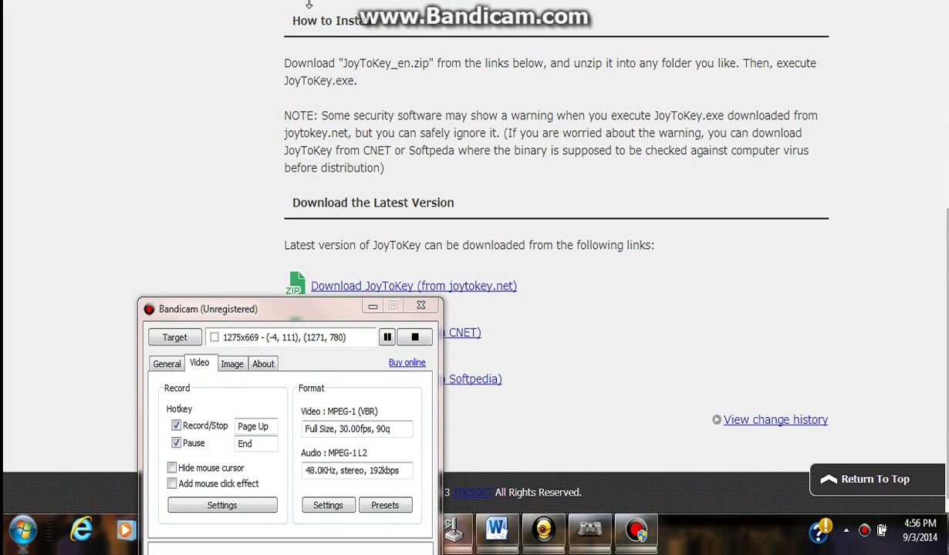
Show the WinRAR page beside the webcam feed, then minimize everything to the desktop.
click(544, 532)
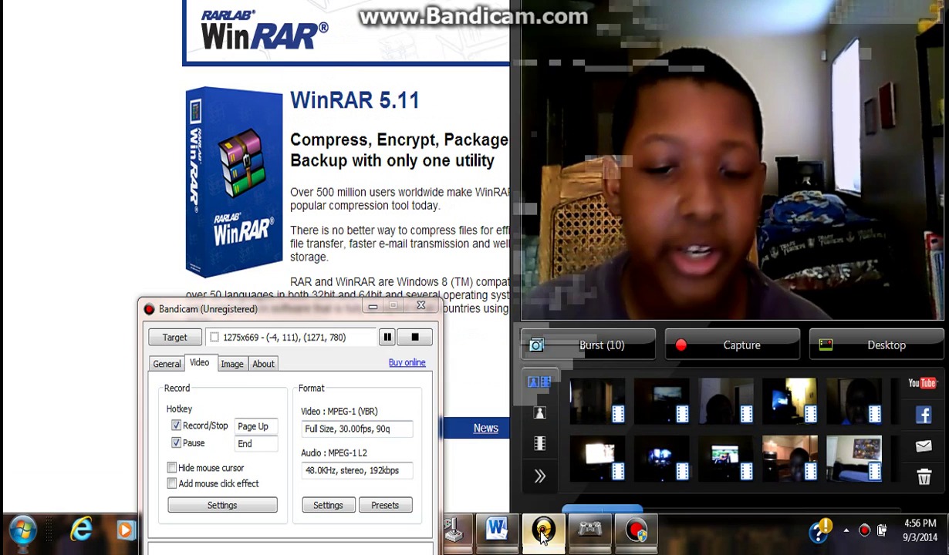
click(543, 529)
click(82, 214)
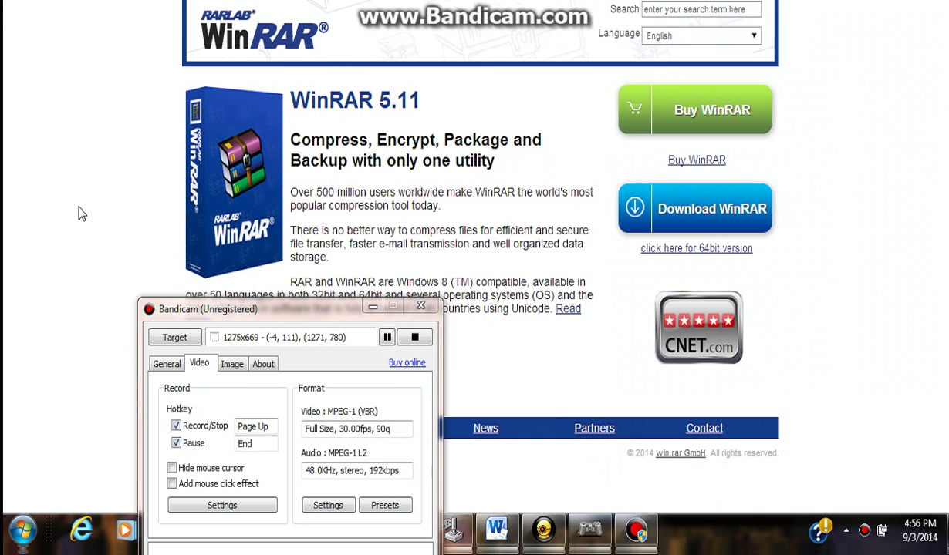
click(543, 529)
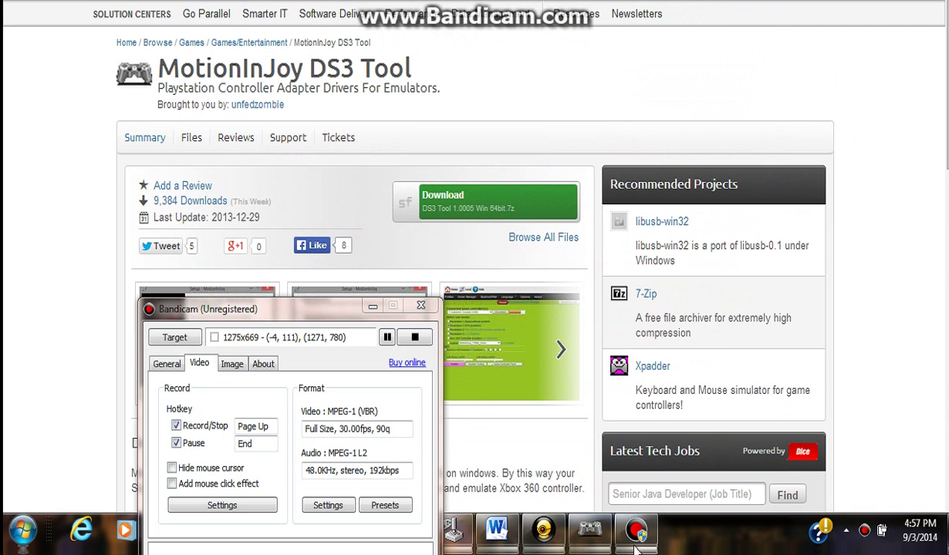
click(633, 545)
click(546, 530)
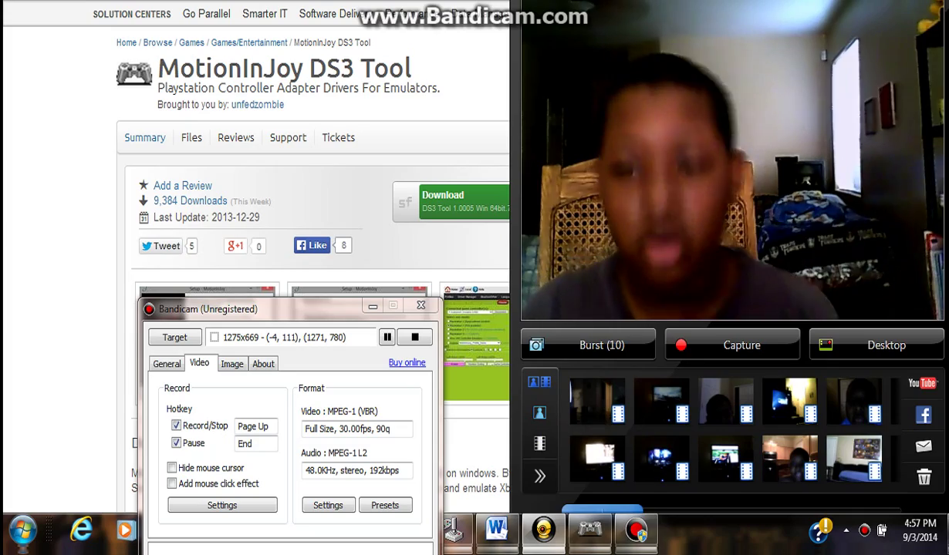
click(945, 532)
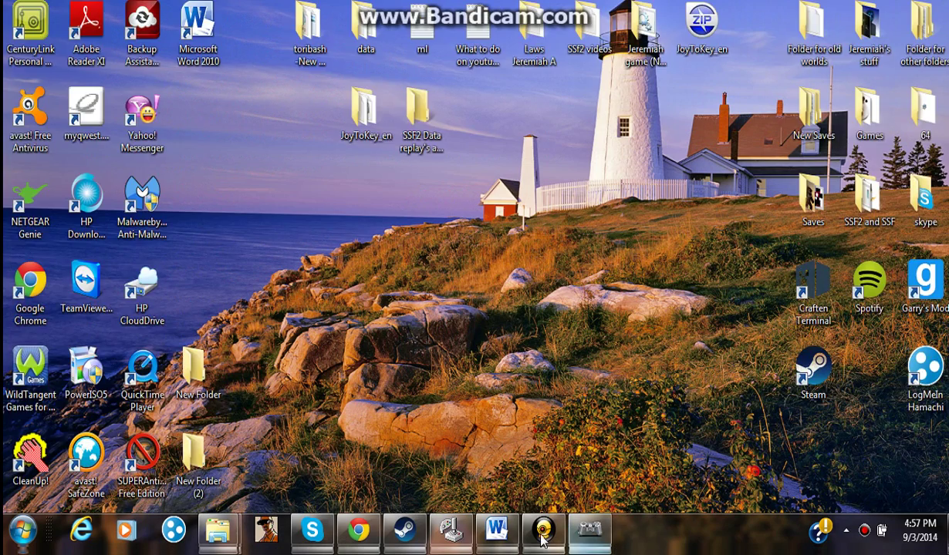
Restore the webcam feed and move the JoyToKey_en folder icon slightly left on the desktop.
click(541, 536)
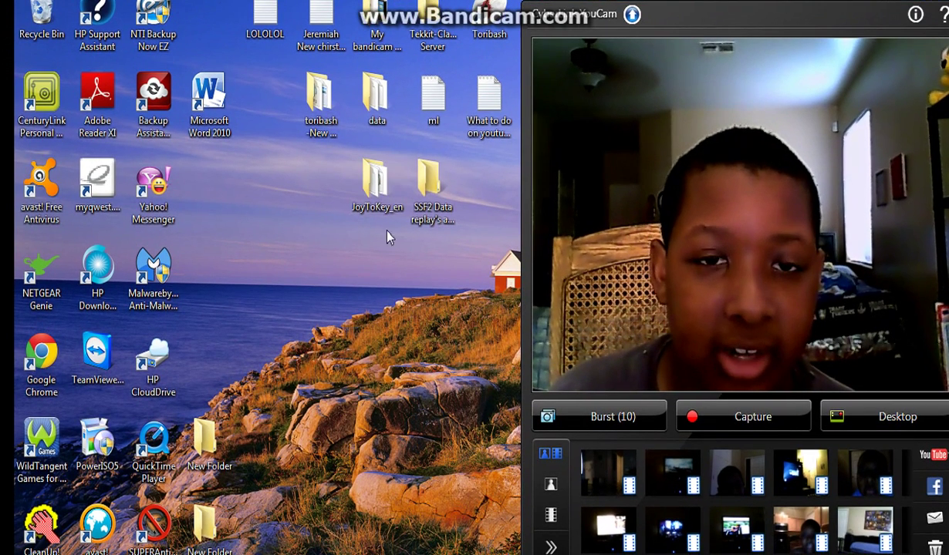
drag(383, 202, 327, 202)
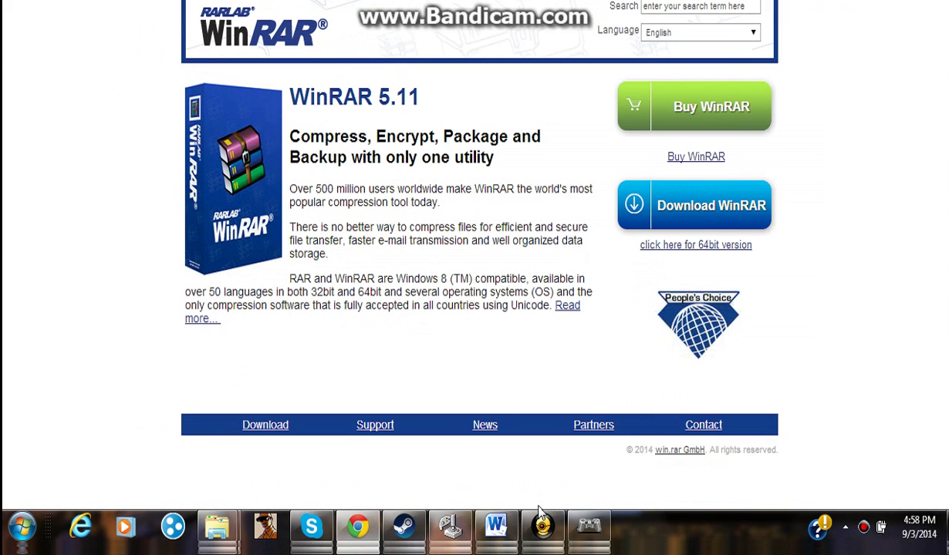
Bring up the webcam and MotionInJoy tool, minimize all windows with Win+D, then restore the webcam feed.
click(559, 535)
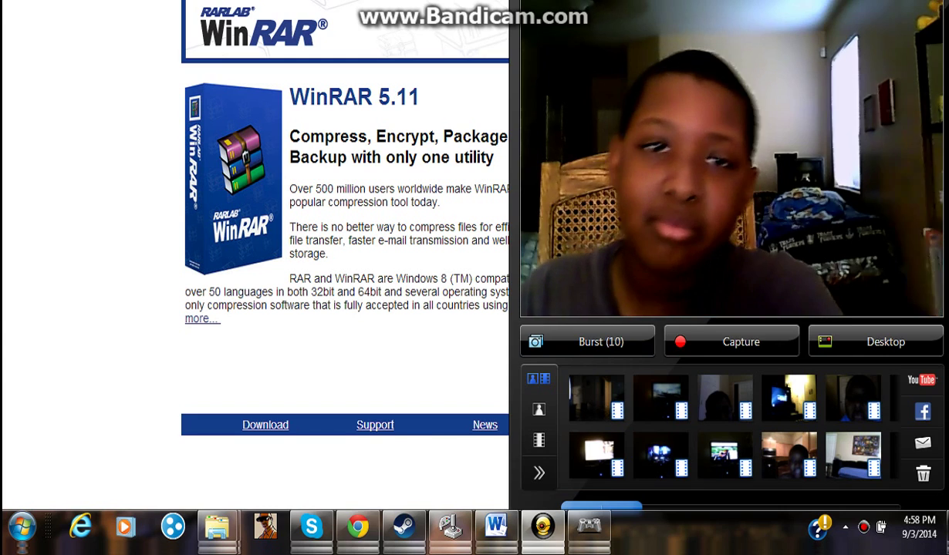
click(560, 535)
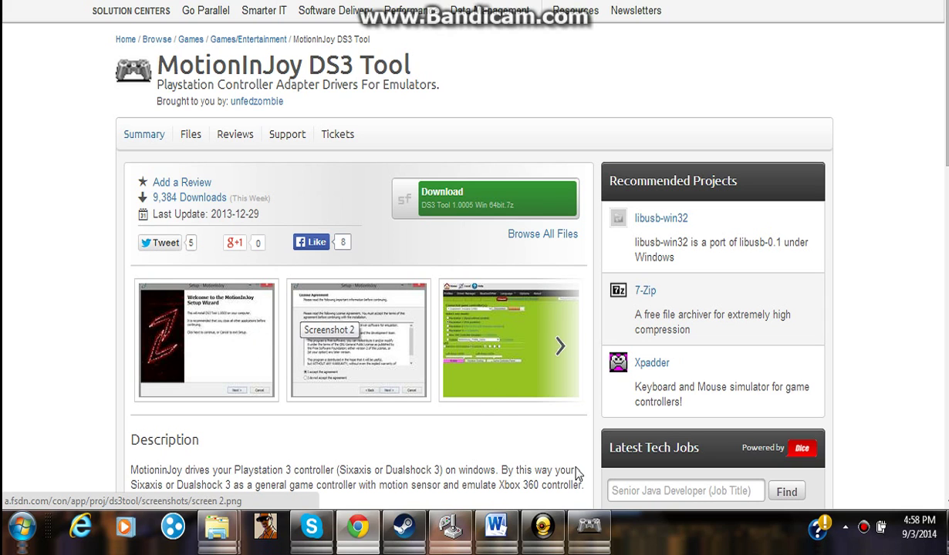
click(588, 526)
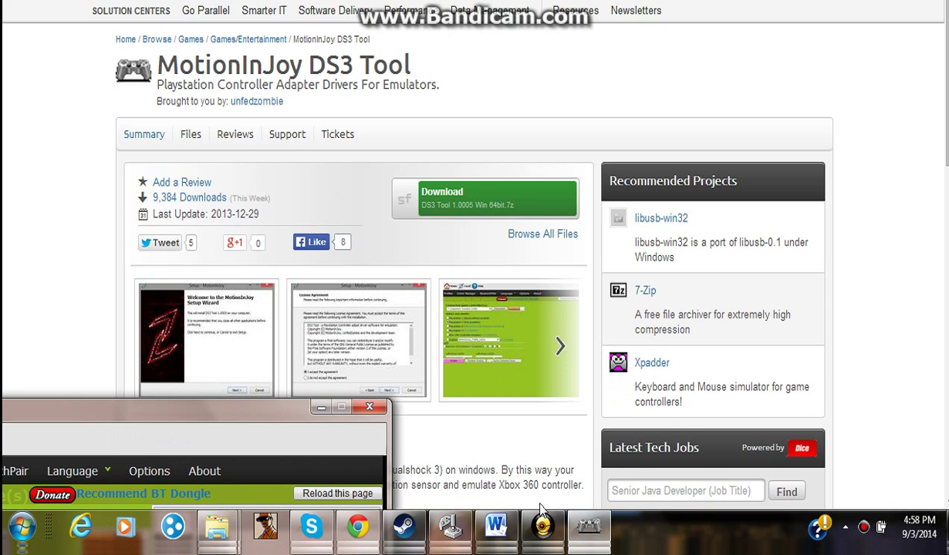
click(542, 527)
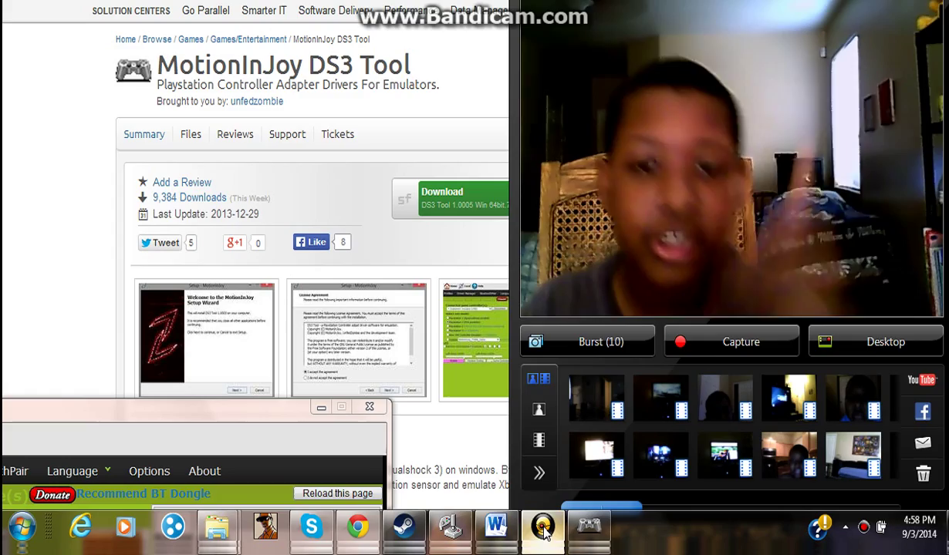
key(super+d)
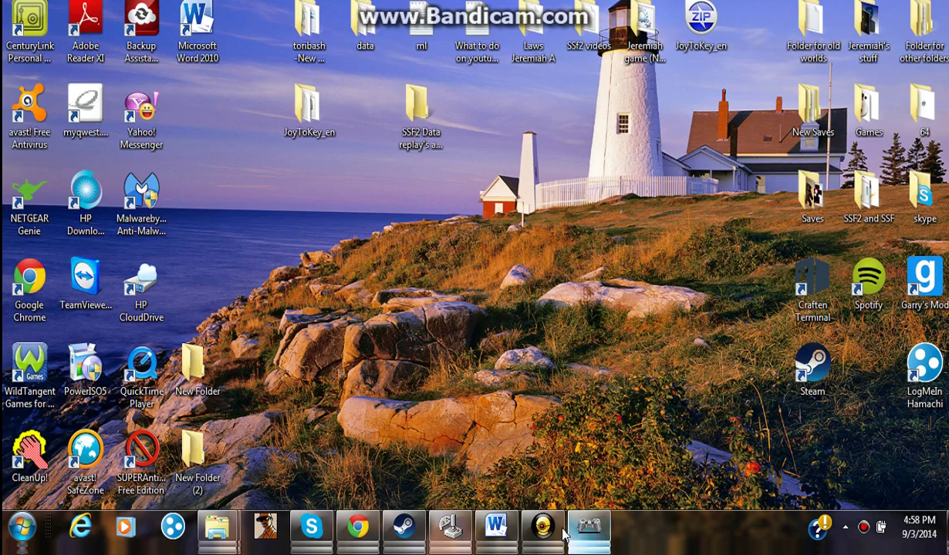
click(542, 527)
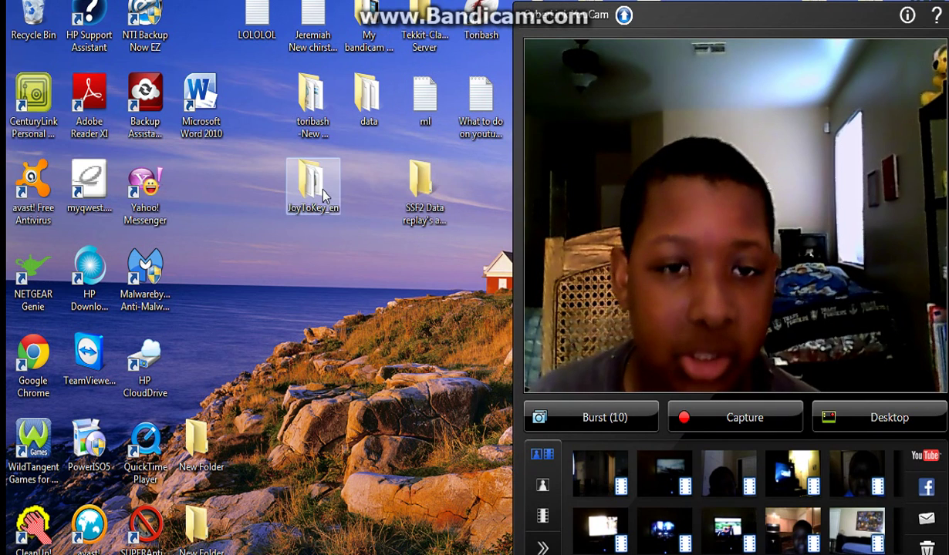
Open the JoyToKey_en folder snapped to the left half, launch JoyToKey.exe, then close it.
double_click(324, 194)
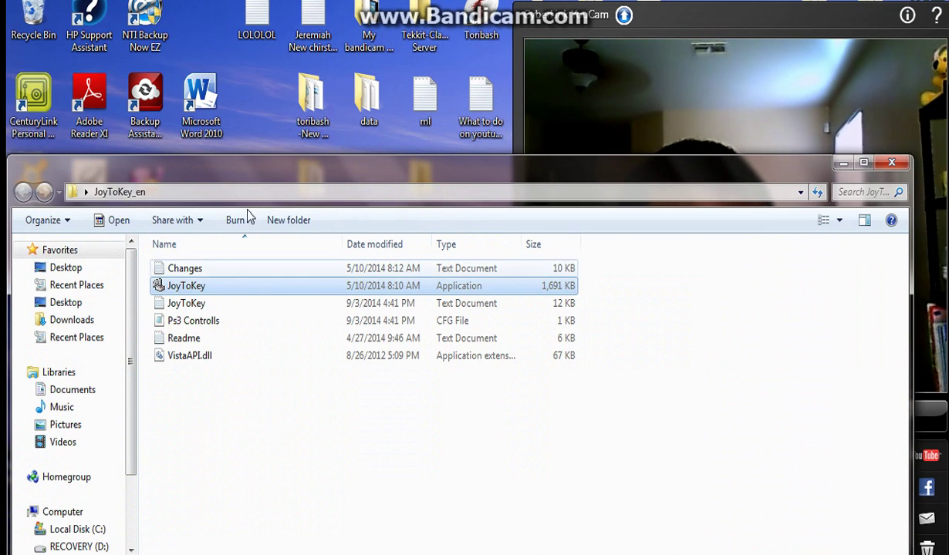
drag(248, 162, 4, 145)
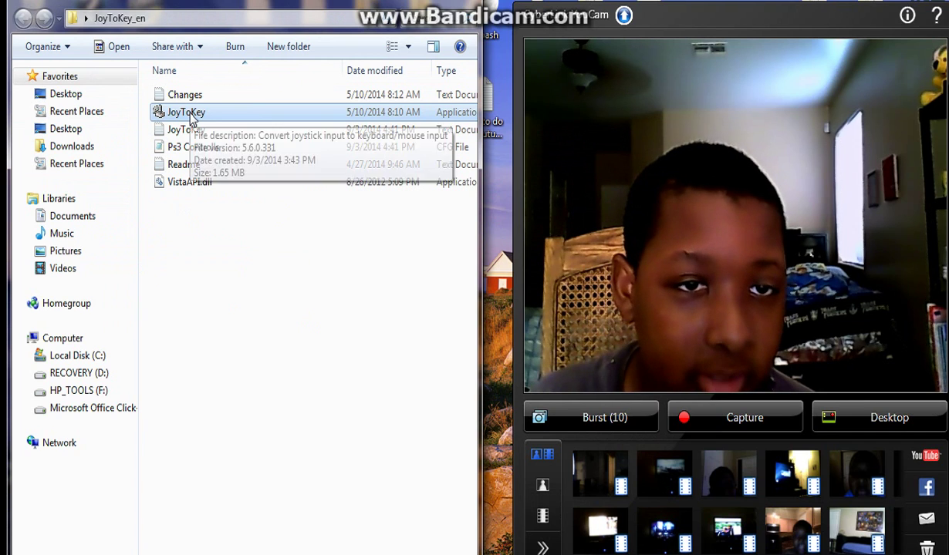
double_click(192, 116)
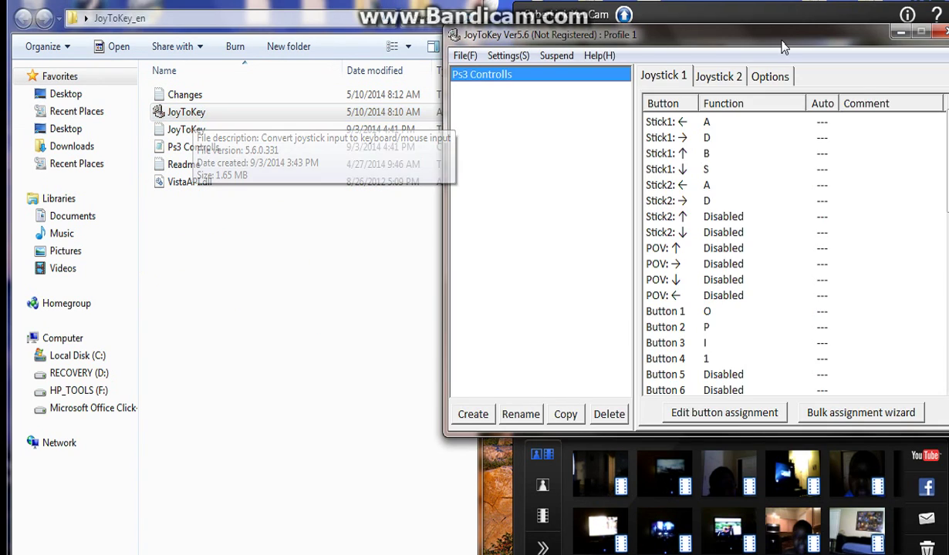
drag(774, 46, 710, 48)
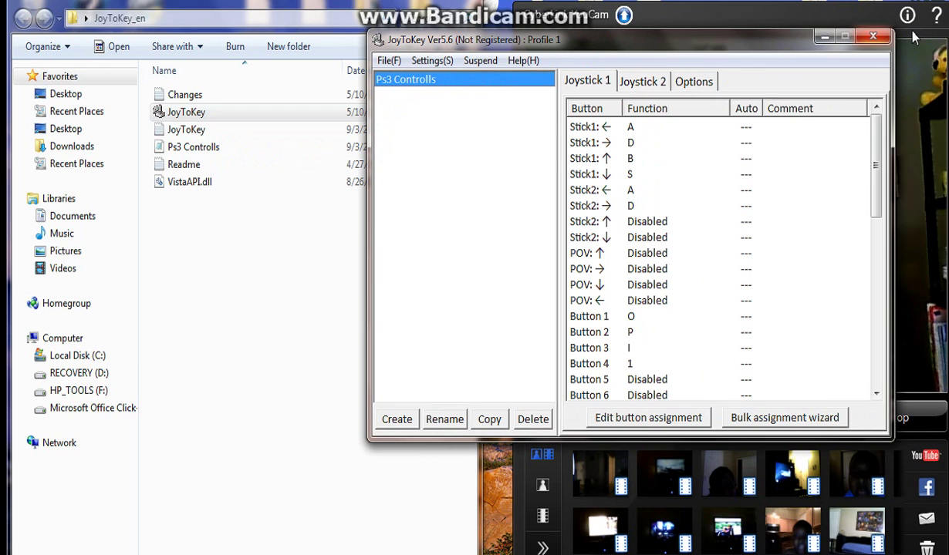
click(874, 38)
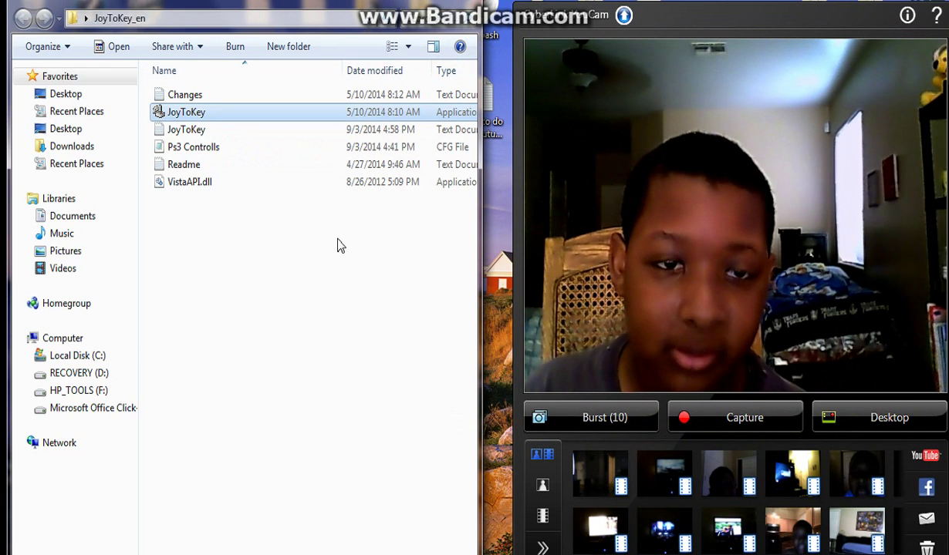
key(super)
key(super)
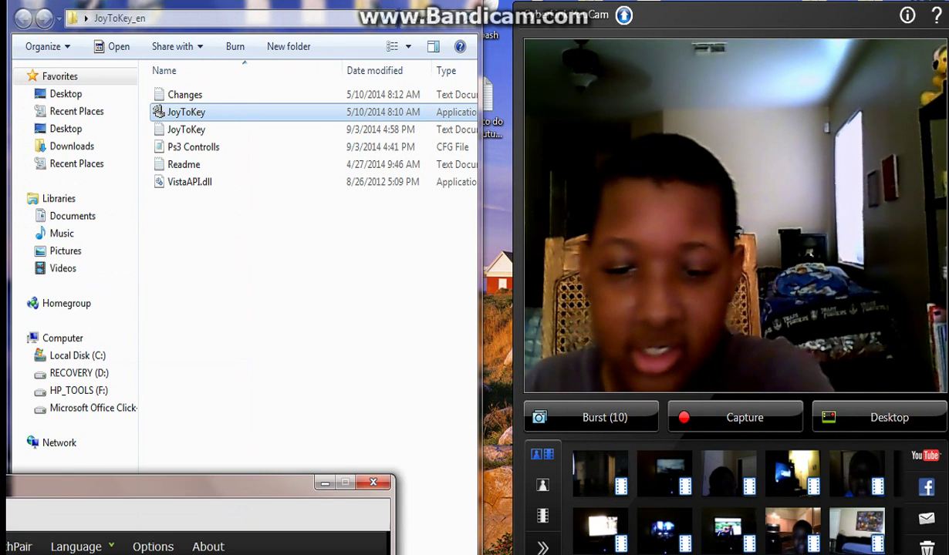
Reposition the MotionInJoy tool, check the controller list, and run the Dualshock 3 vibration test.
mouse_move(303, 484)
mouse_down()
mouse_move(422, 29)
mouse_move(482, 24)
mouse_up()
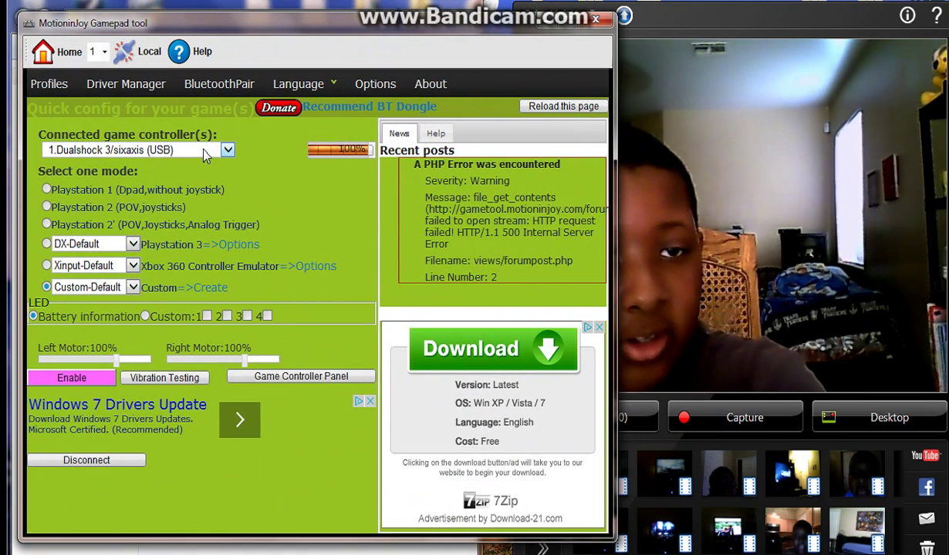
click(203, 150)
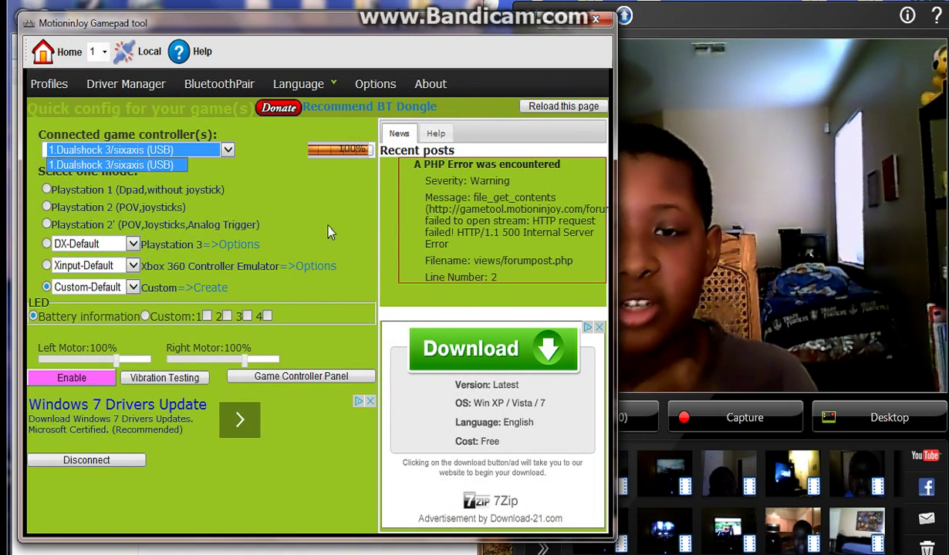
click(241, 167)
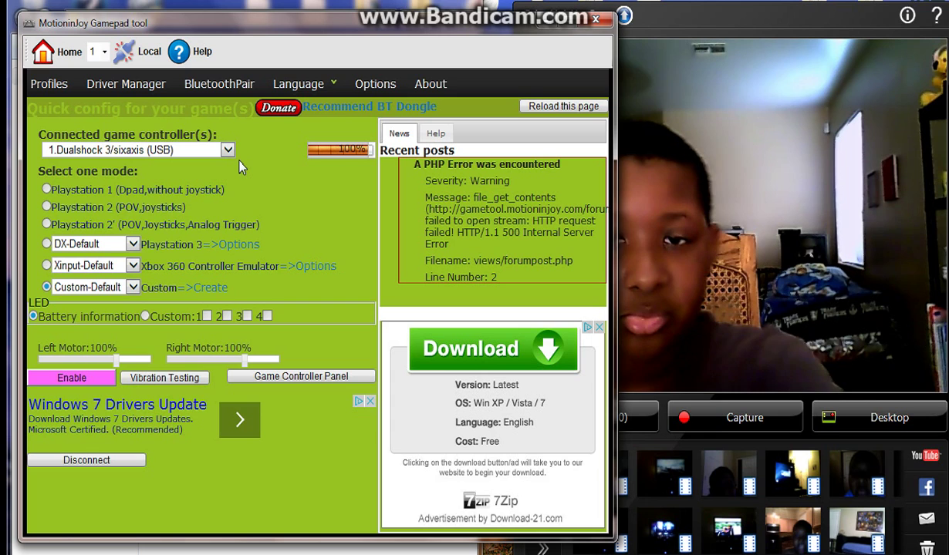
drag(343, 37, 224, 45)
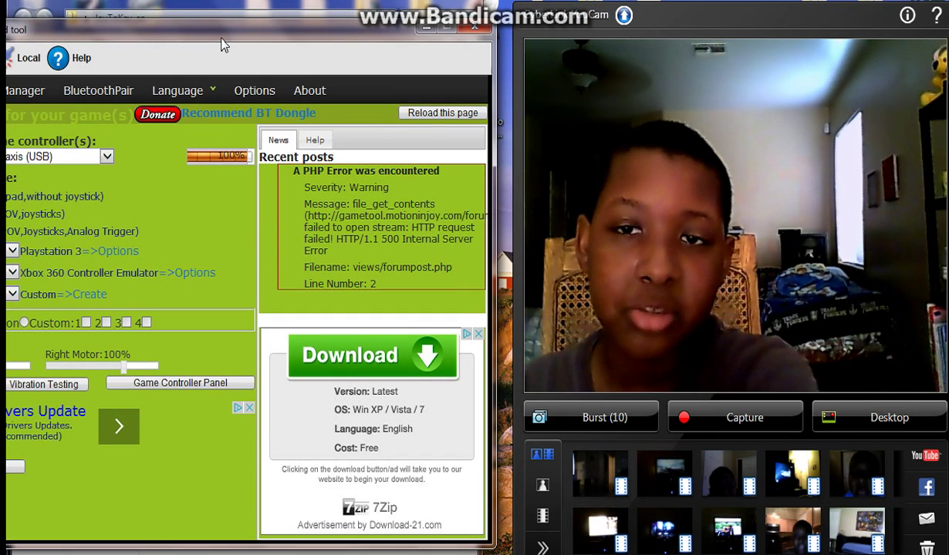
drag(223, 45, 392, 8)
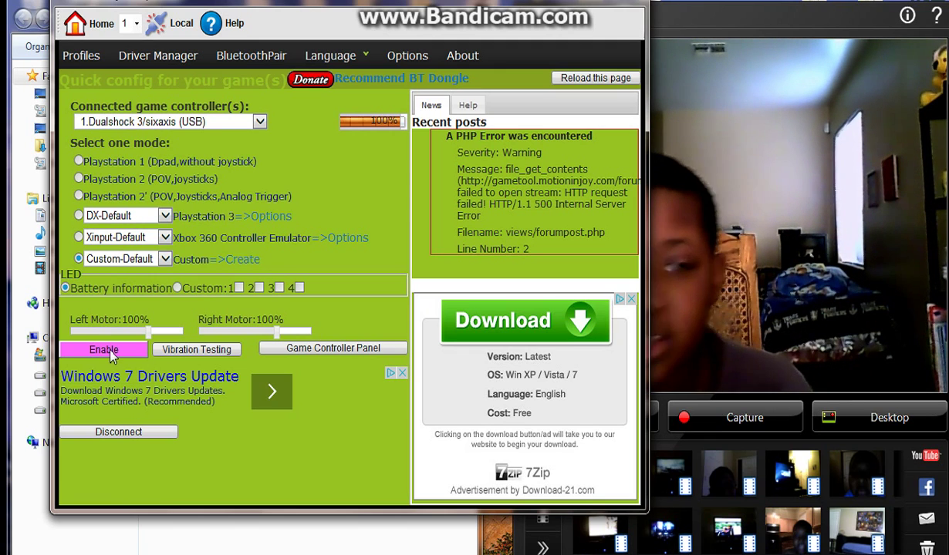
click(179, 349)
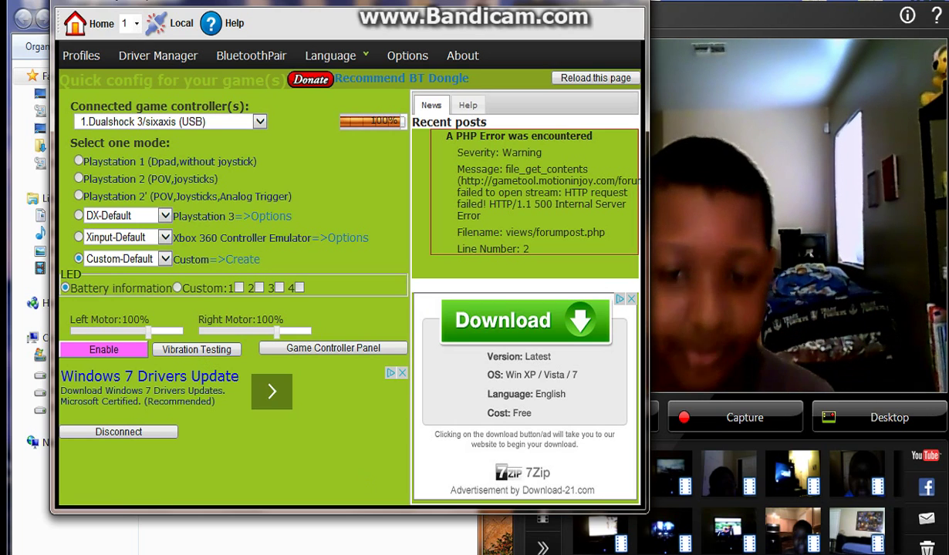
Open JoyToKey's joystick configuration and review the game controller properties.
key(alt+Tab)
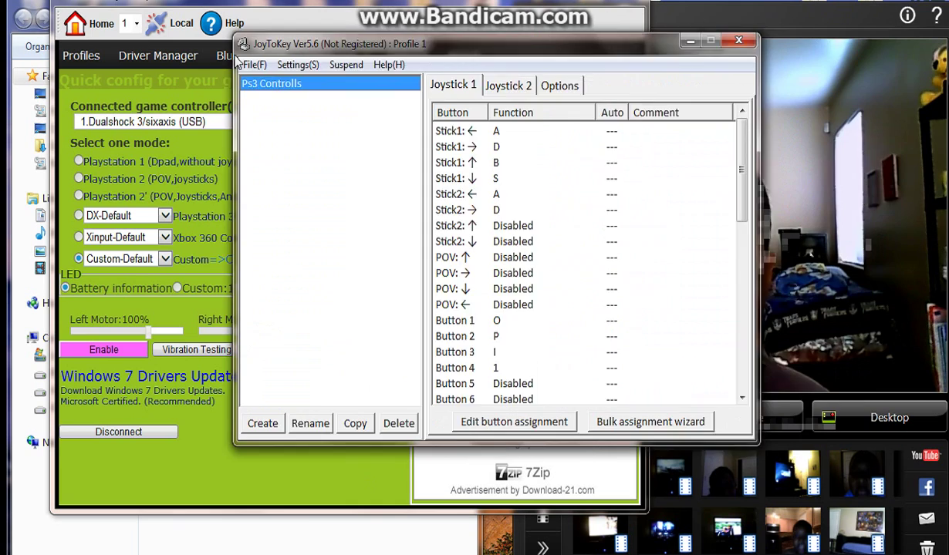
drag(542, 48, 237, 60)
click(131, 72)
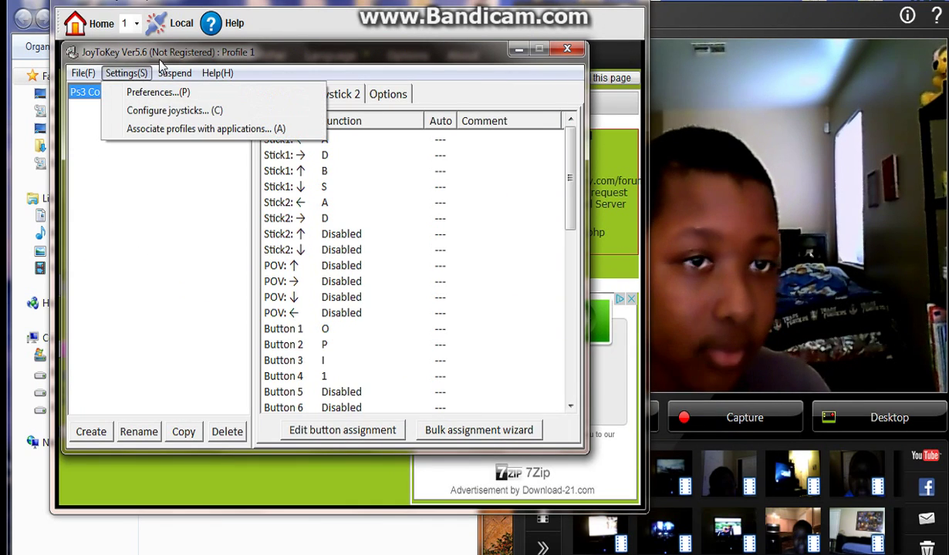
click(232, 201)
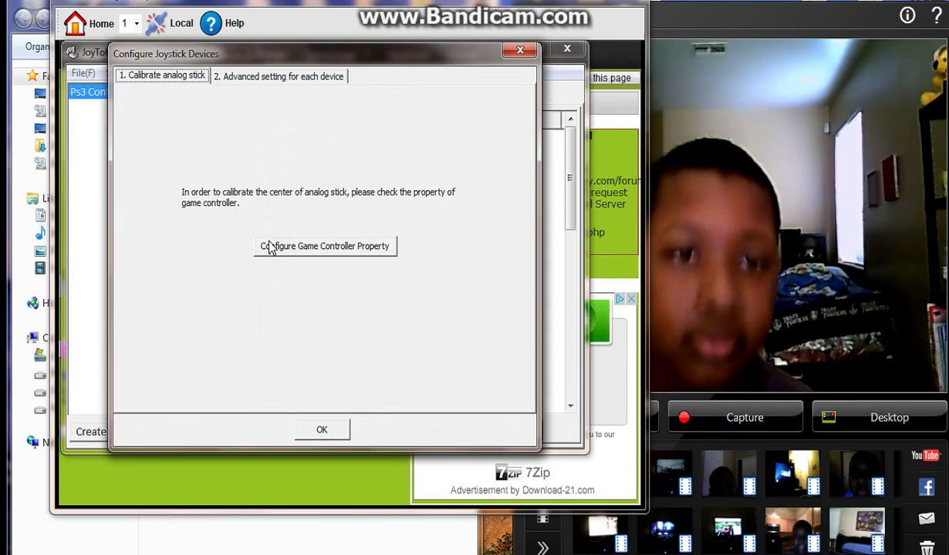
click(270, 247)
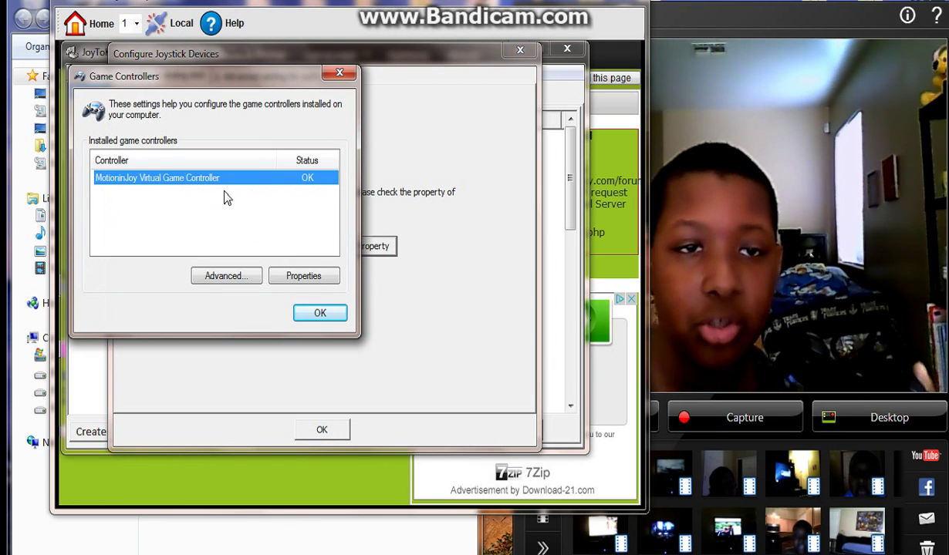
click(301, 316)
Set the preferred joystick number to Default (the same as Windows) in the Advanced setting tab.
click(271, 76)
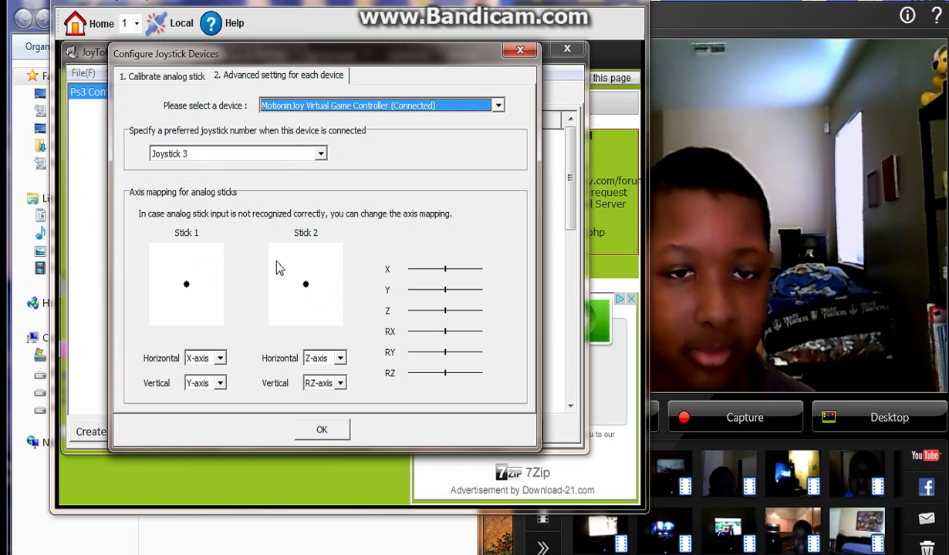
click(302, 154)
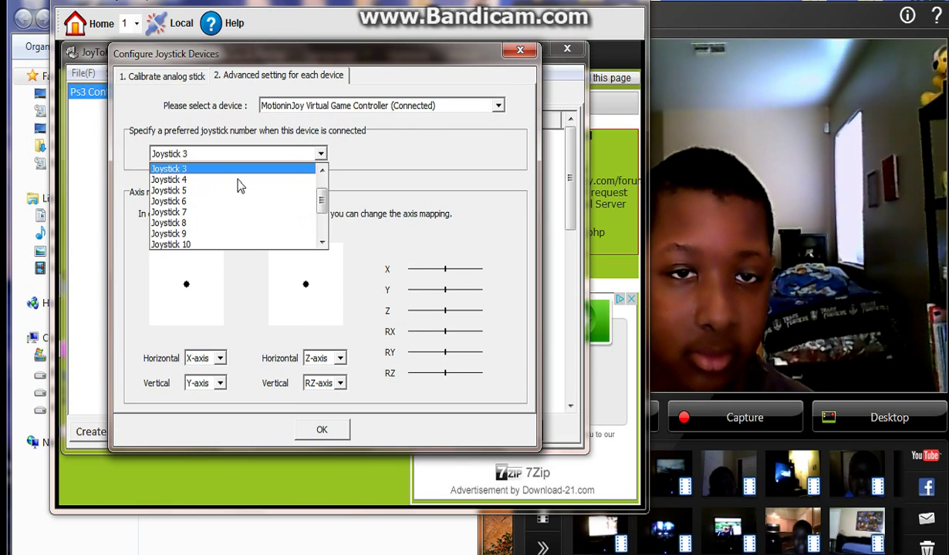
scroll(225, 164, up, 1)
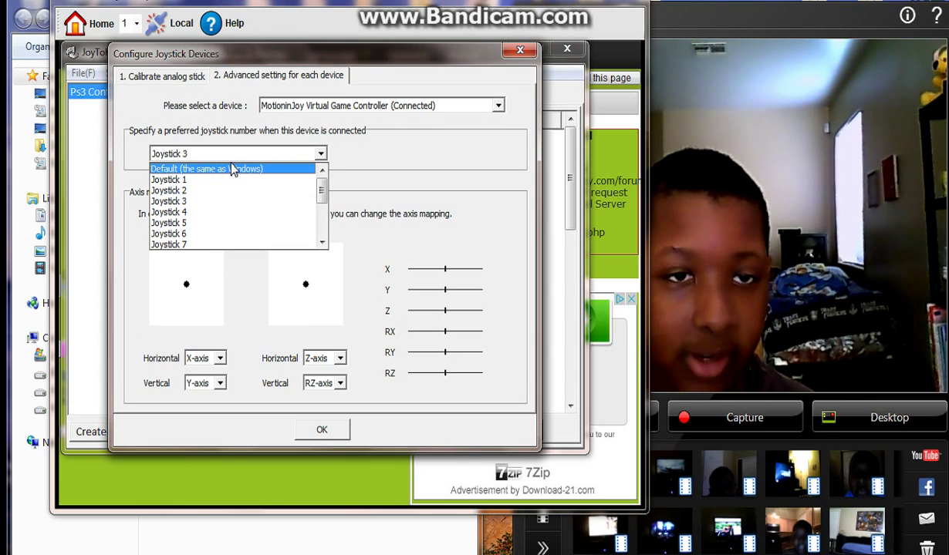
click(258, 169)
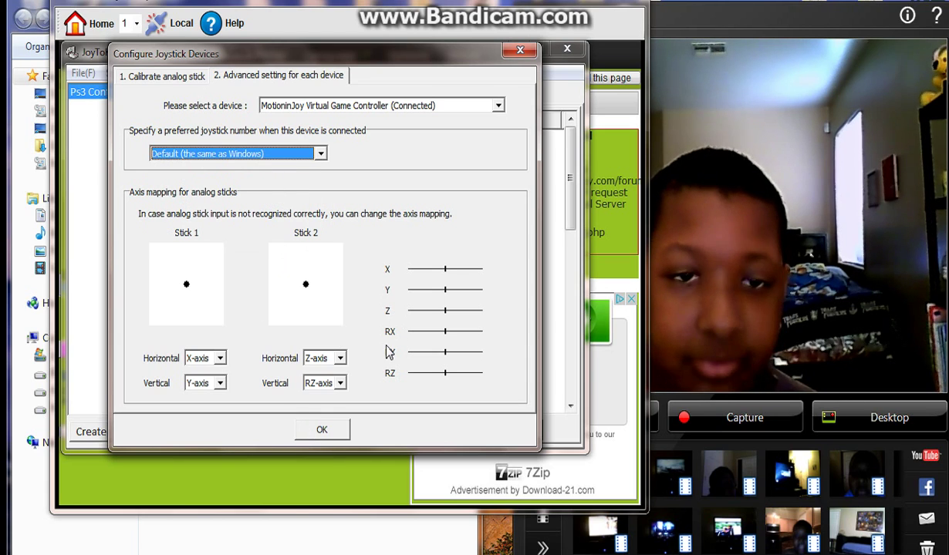
Switch to the MotionInJoy tool and enable the controller.
key(alt+Tab)
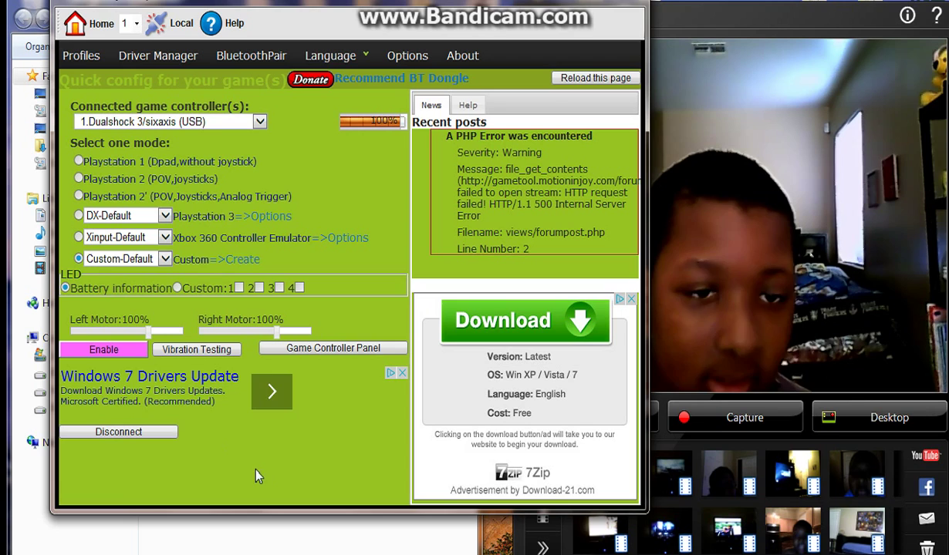
click(131, 351)
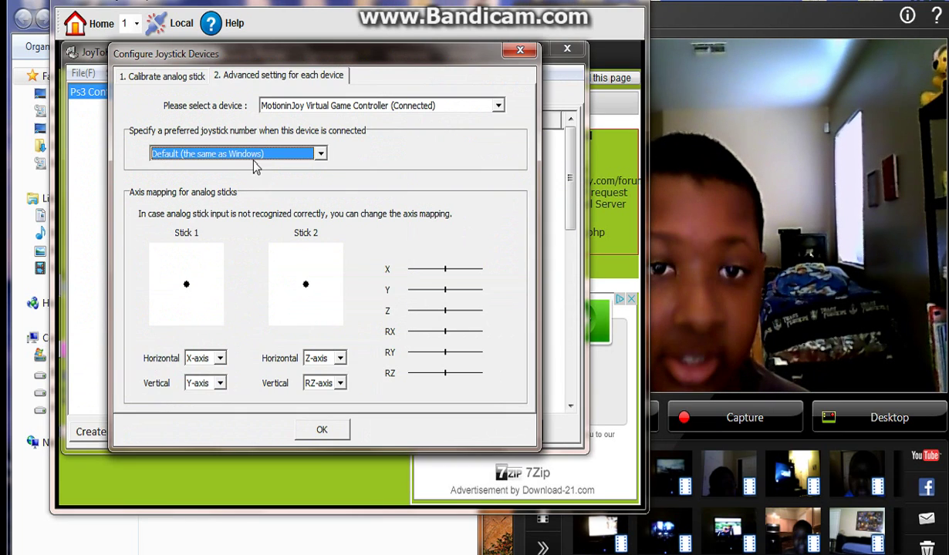
click(399, 108)
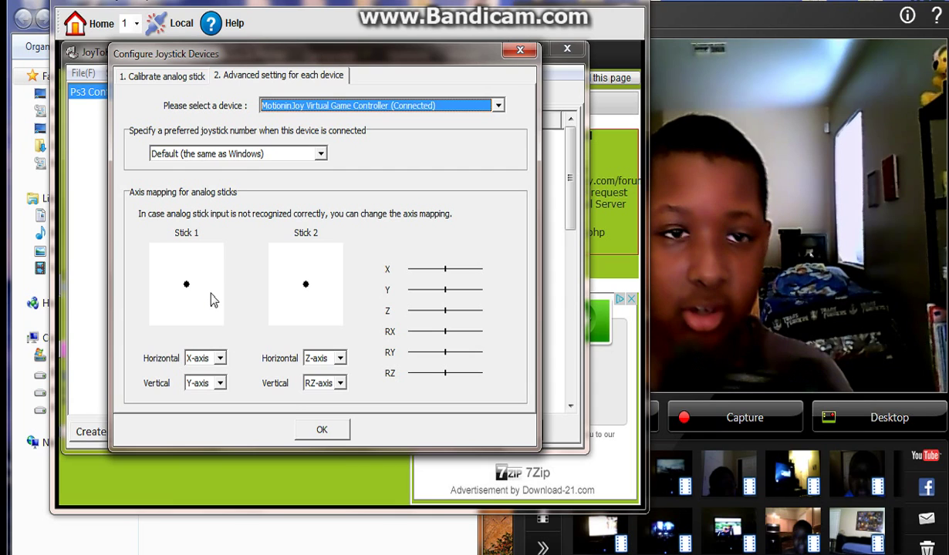
Set Super Smash Flash 2 music volume to 0 and open the P1 key controls from Options.
key(Return)
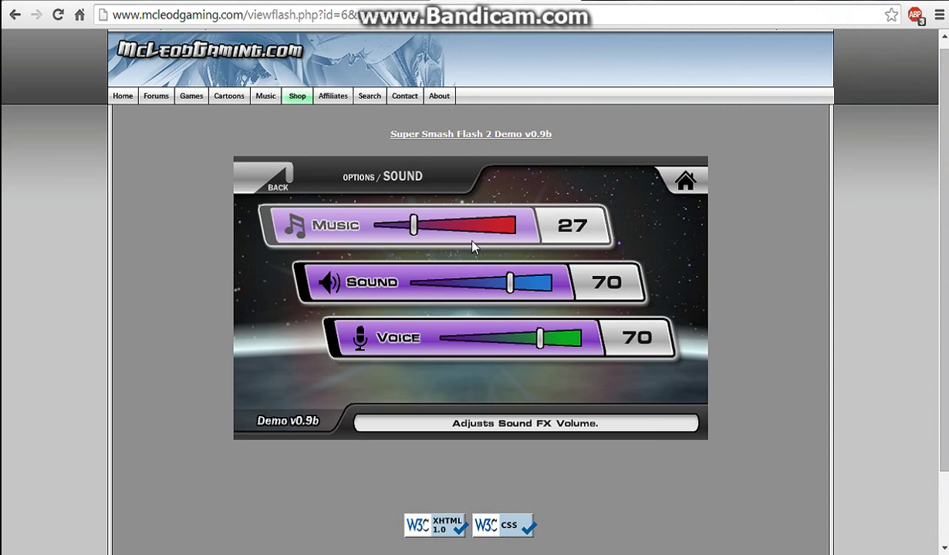
mouse_move(413, 225)
mouse_down()
mouse_move(377, 237)
mouse_move(366, 227)
mouse_up()
click(289, 179)
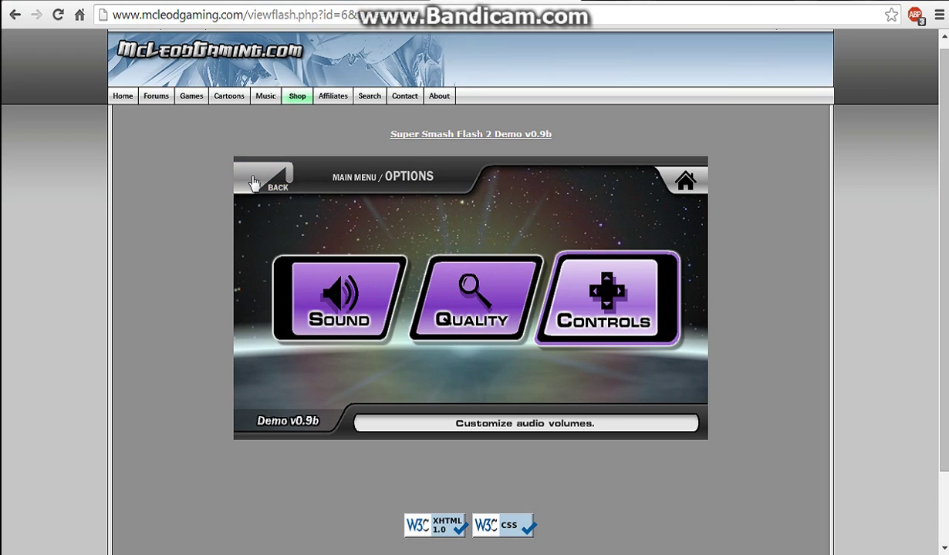
click(254, 182)
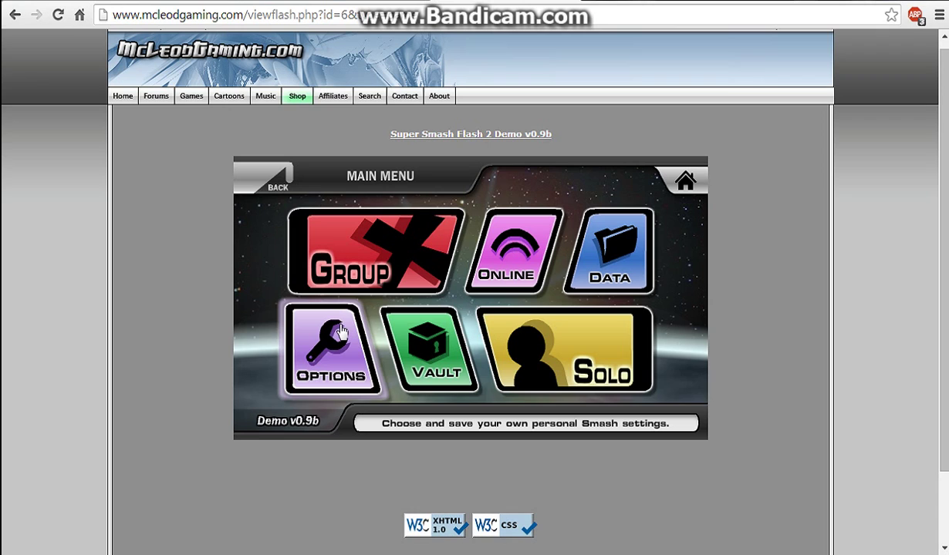
click(342, 330)
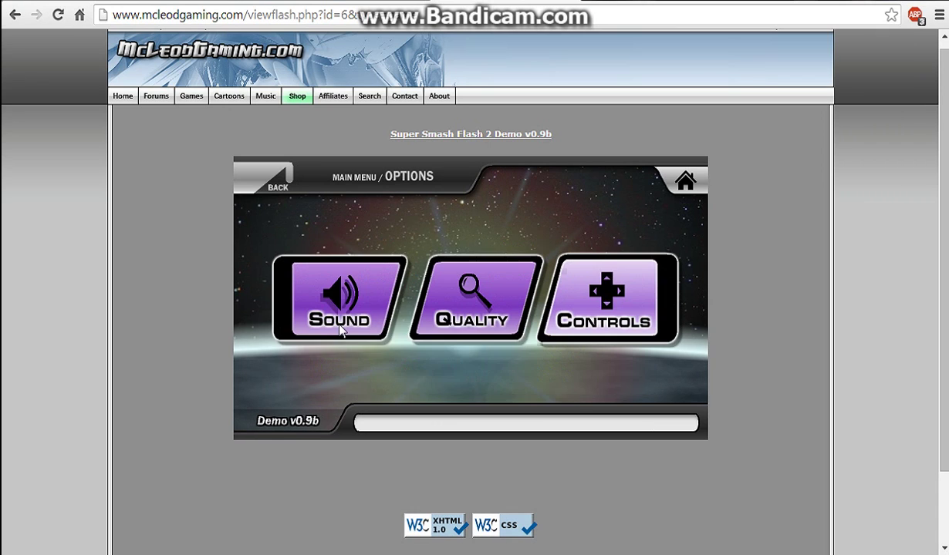
right_click(351, 324)
click(637, 294)
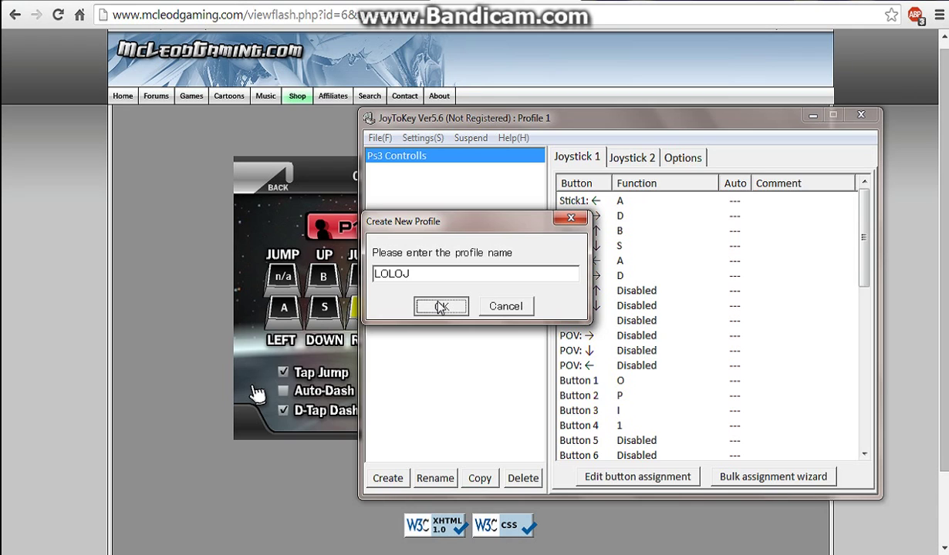
Confirm the LOLOJ profile and assign the A key to Stick1 ← in its first Keyboard field.
click(440, 307)
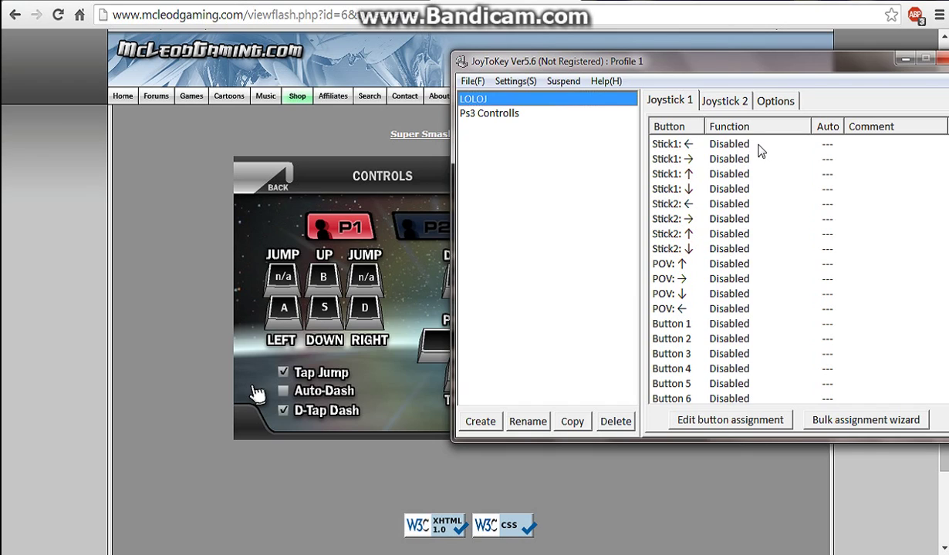
double_click(757, 145)
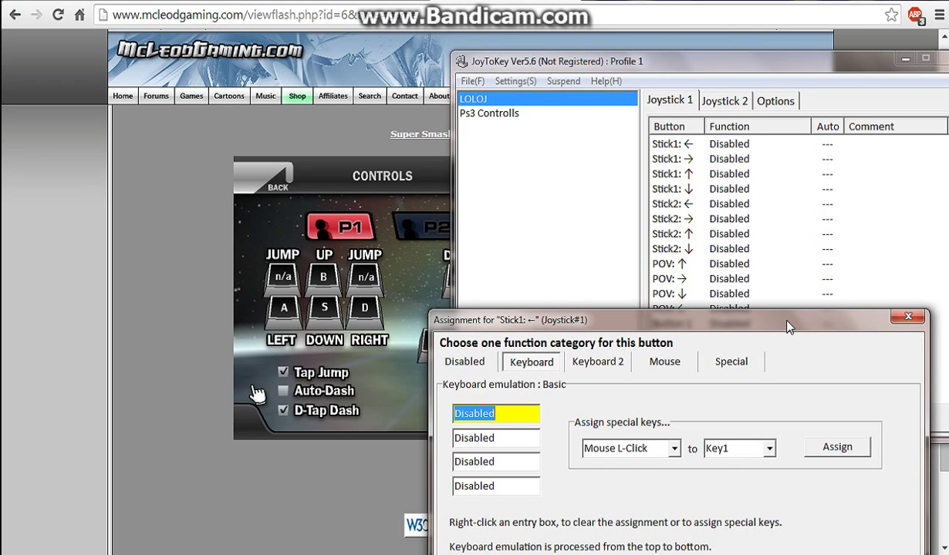
drag(787, 328, 691, 122)
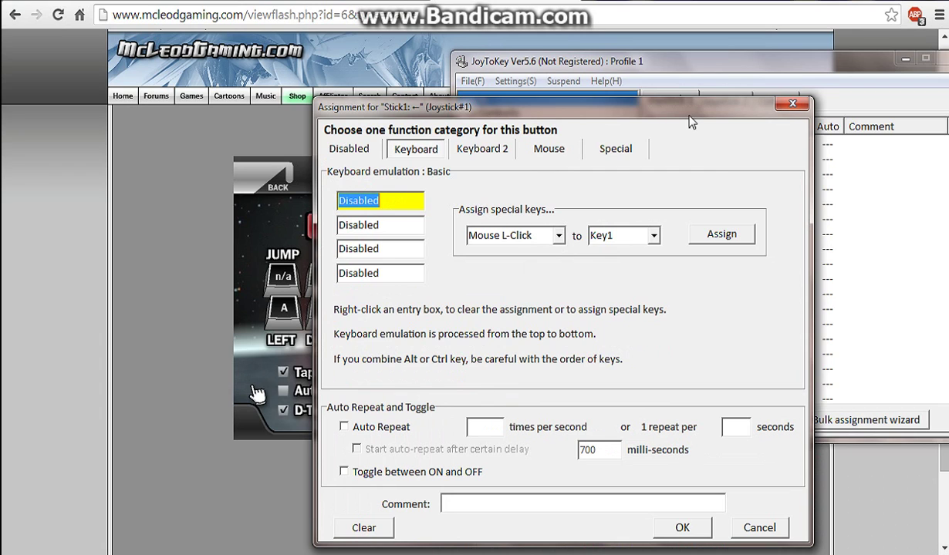
key(a)
click(682, 528)
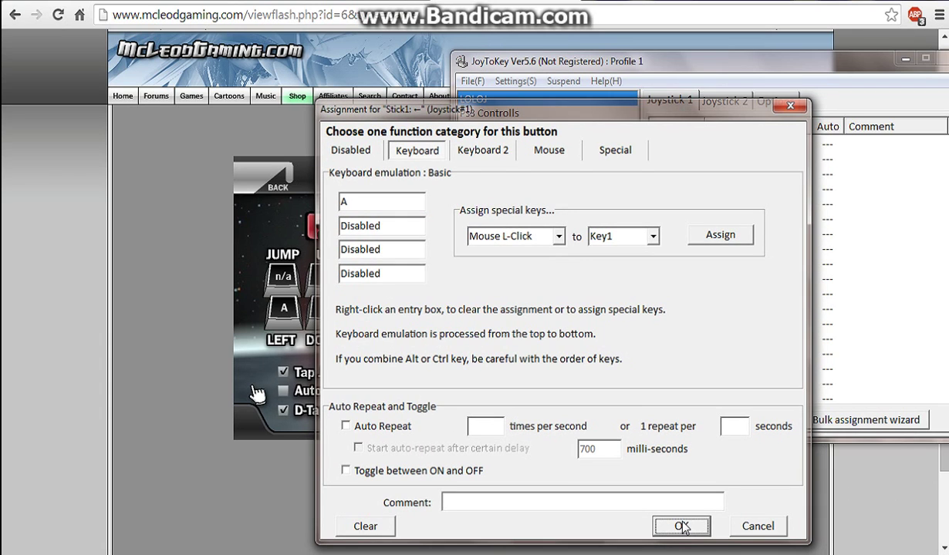
click(399, 281)
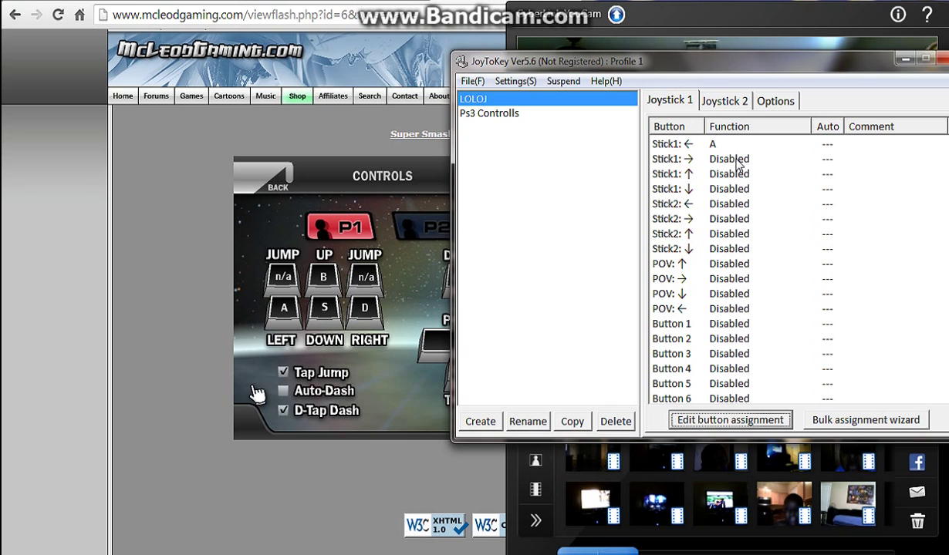
Map Stick1 → to the D key in the LOLOJ profile.
click(737, 161)
click(696, 423)
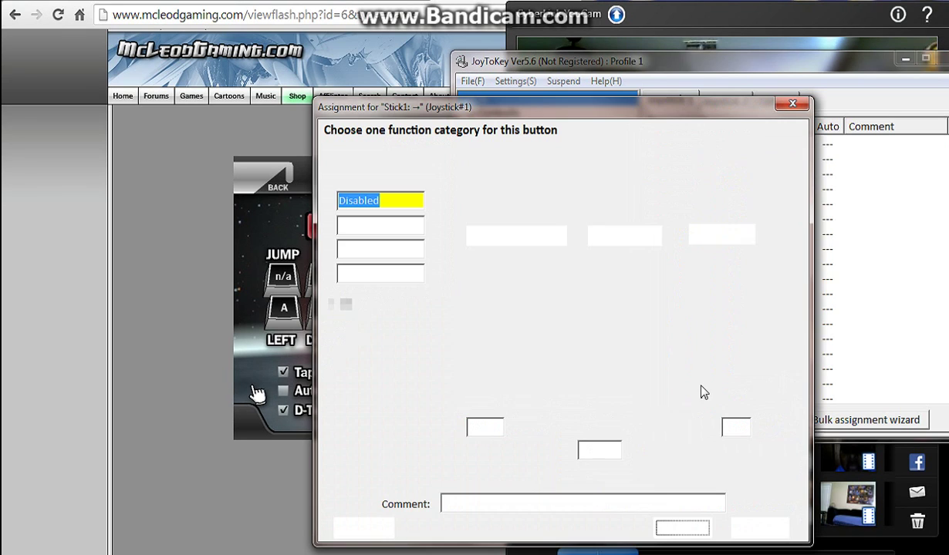
key(d)
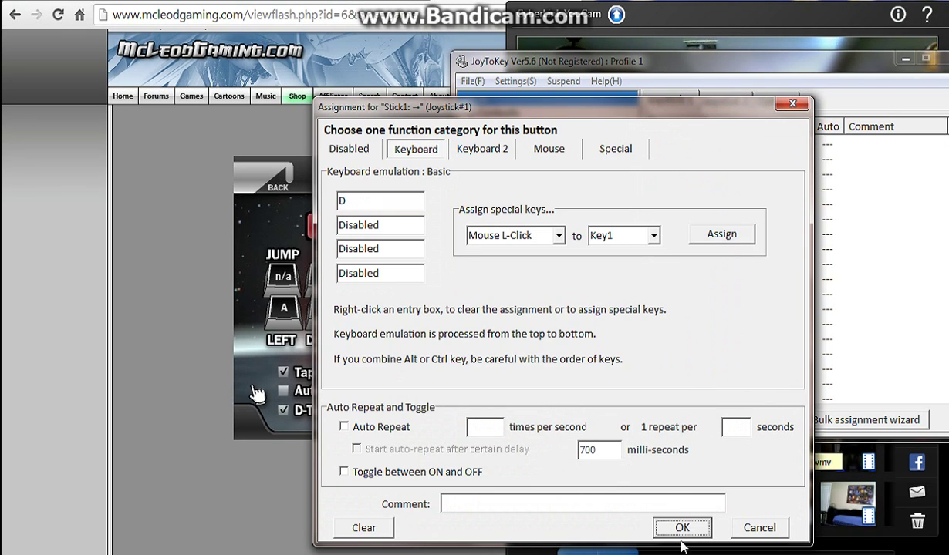
click(680, 526)
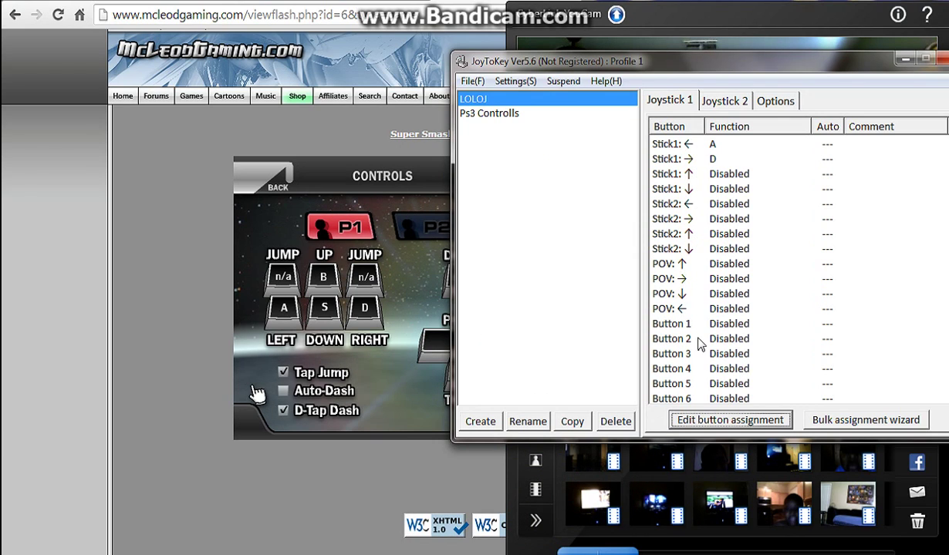
Select Button 1, then the Stick1 ↑ entry, and bring the webcam window forward.
click(698, 330)
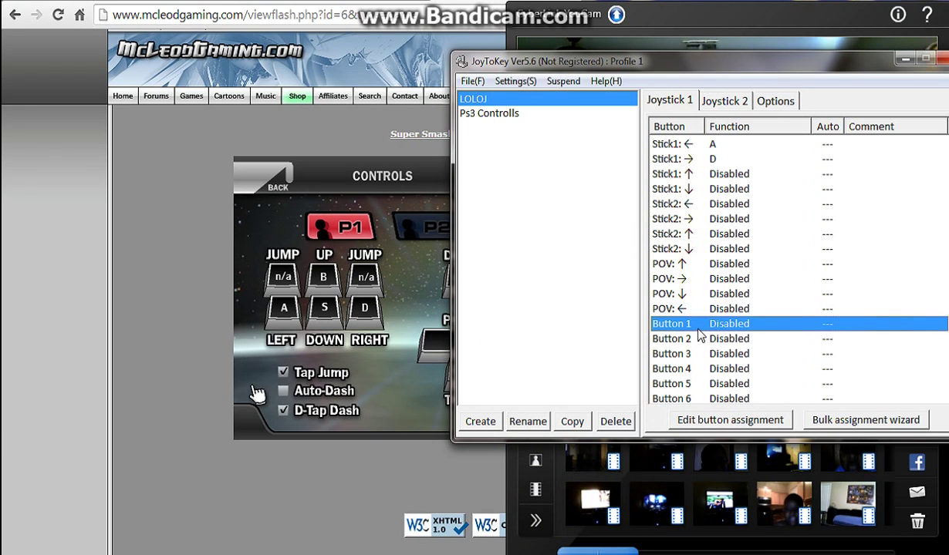
click(721, 177)
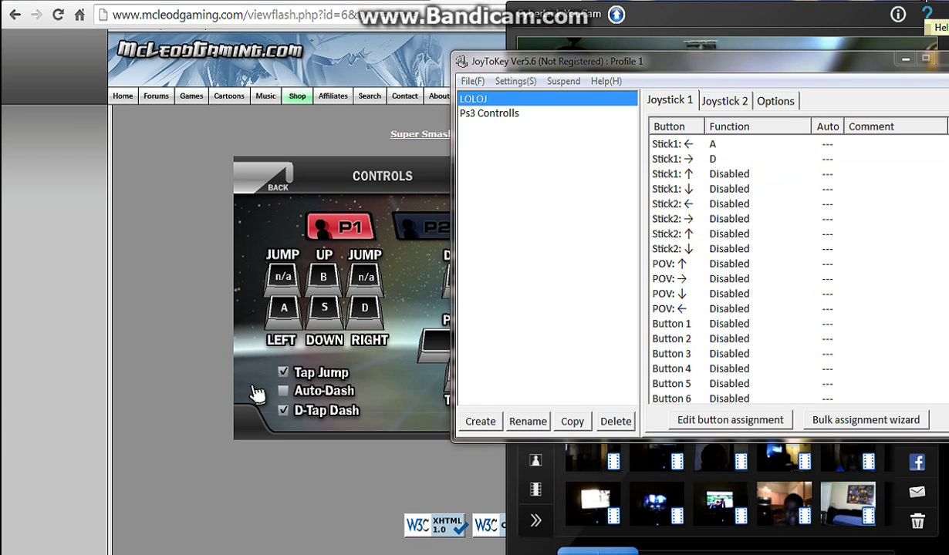
click(767, 56)
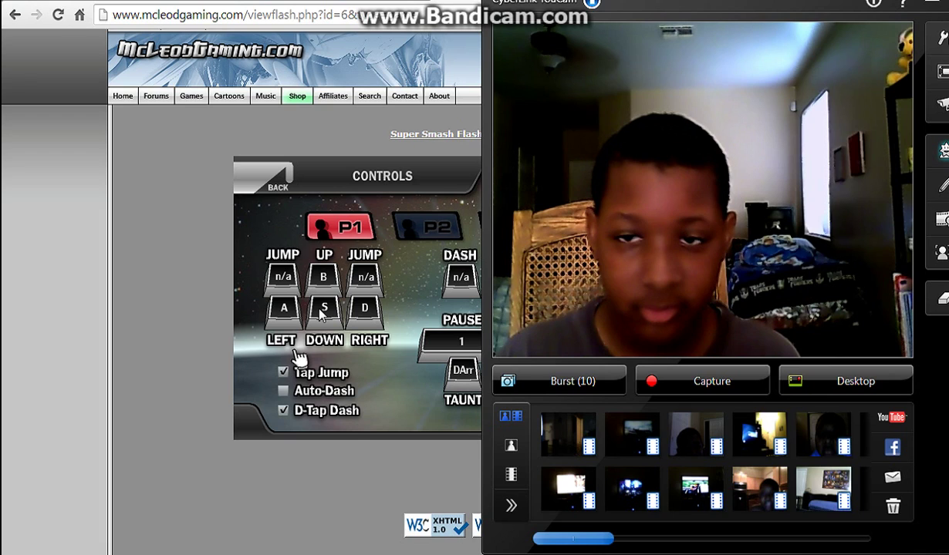
Close the YouCam webcam window and back out of the P1 controls screen to the main menu.
click(300, 393)
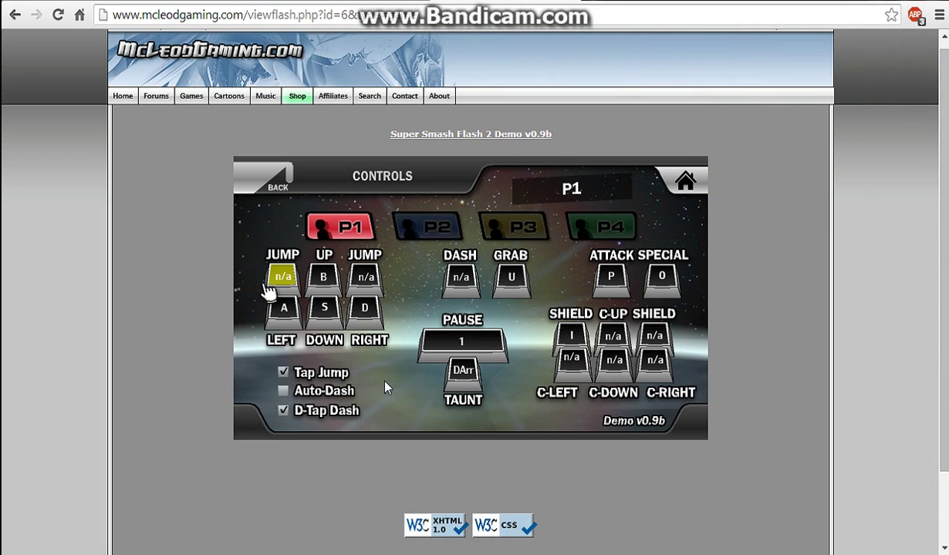
click(269, 287)
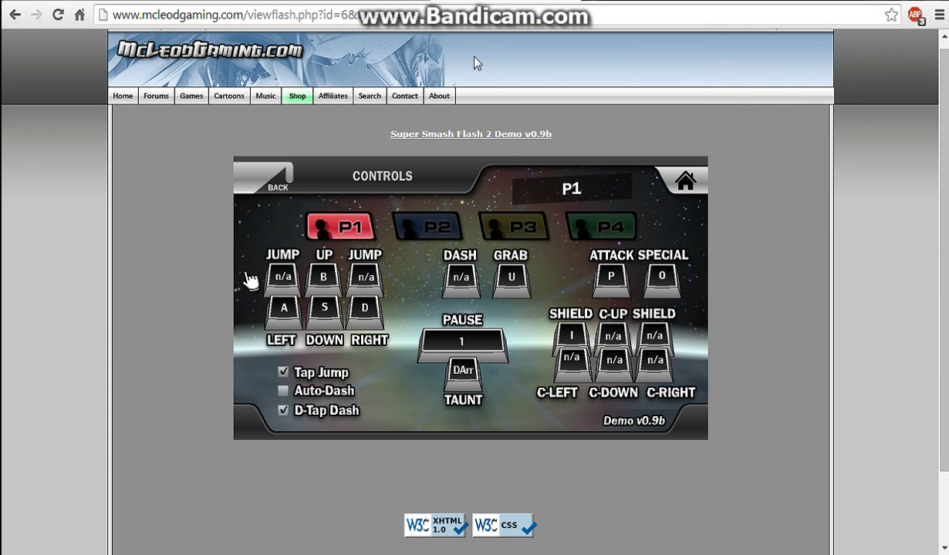
right_click(540, 551)
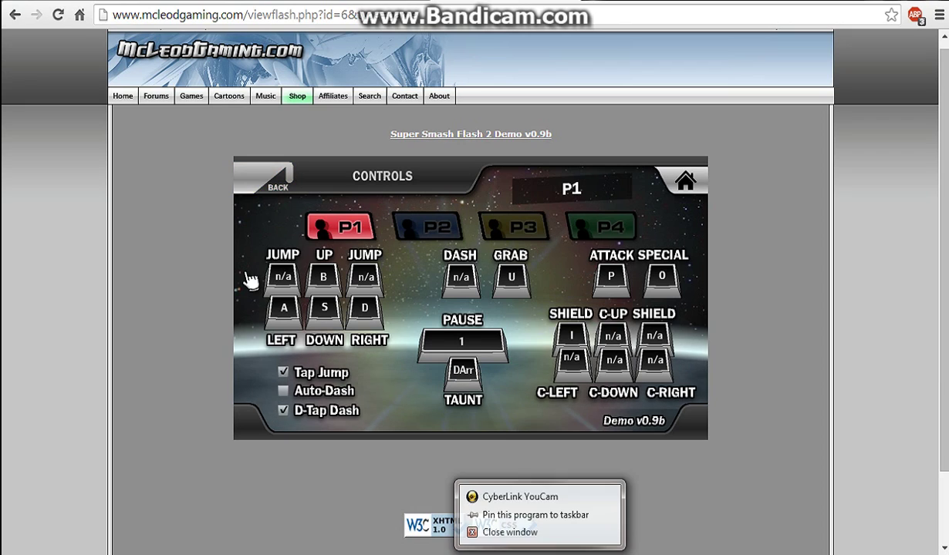
click(520, 530)
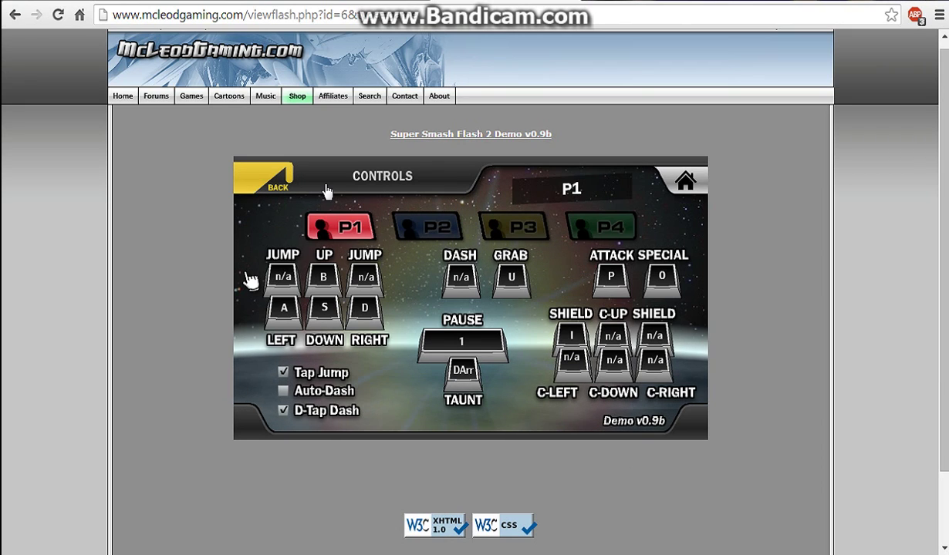
click(266, 179)
Enter Group > Versus character select and pick up the Player 1 token.
click(266, 179)
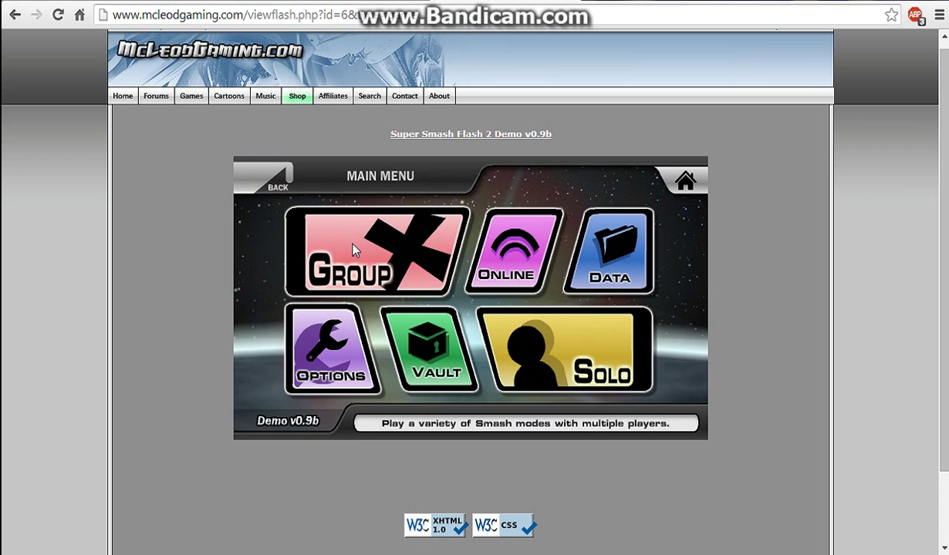
click(353, 248)
click(352, 248)
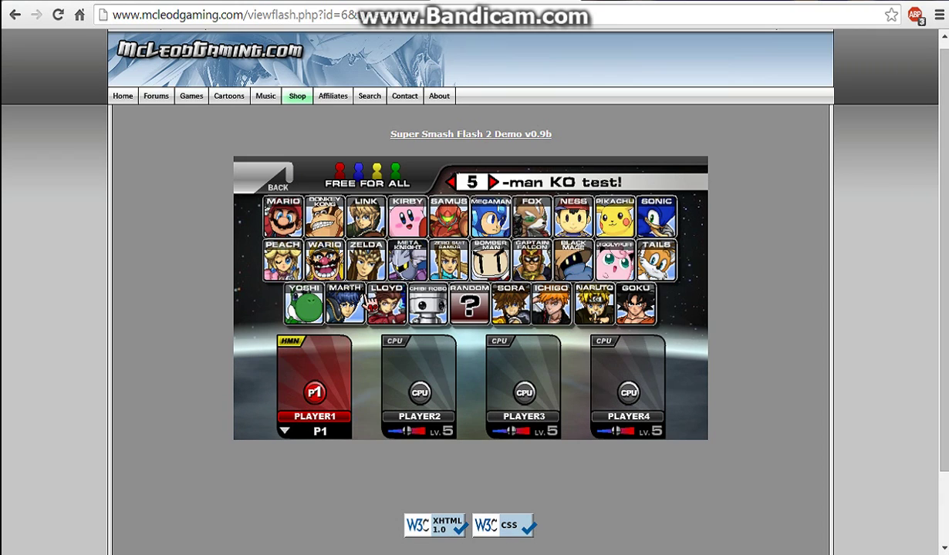
click(362, 297)
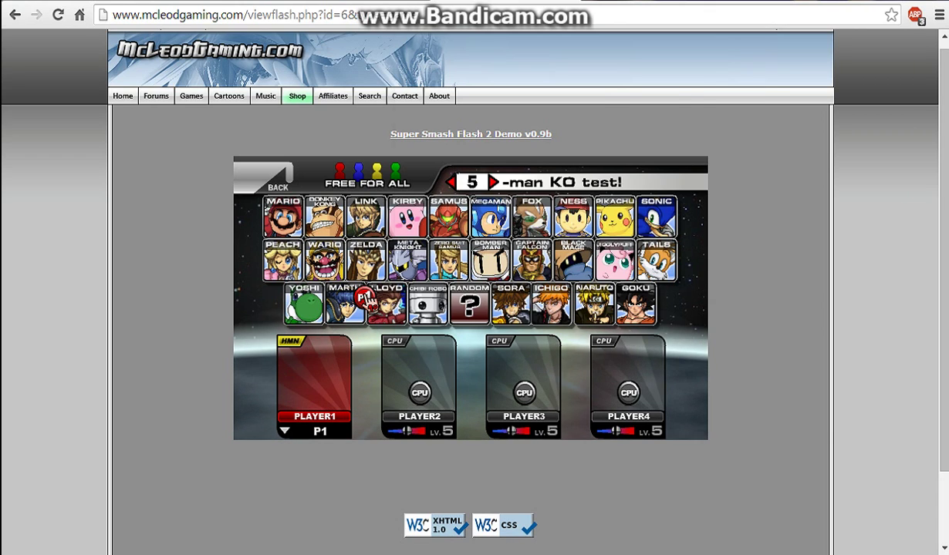
Check the JoyToKey left-stick mapping, then set P1 to dark-costume Lloyd and CPU to Chibi-Robo.
key(alt+Tab)
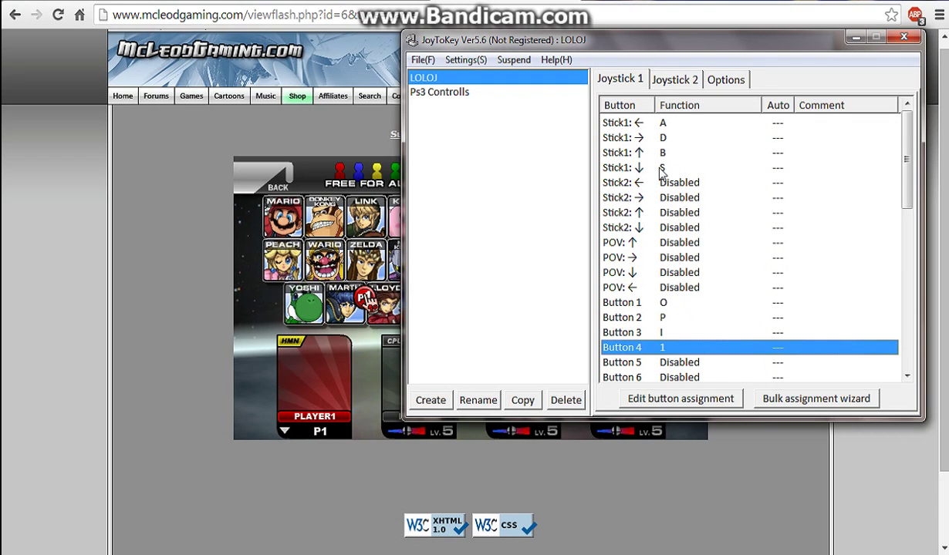
key(a)
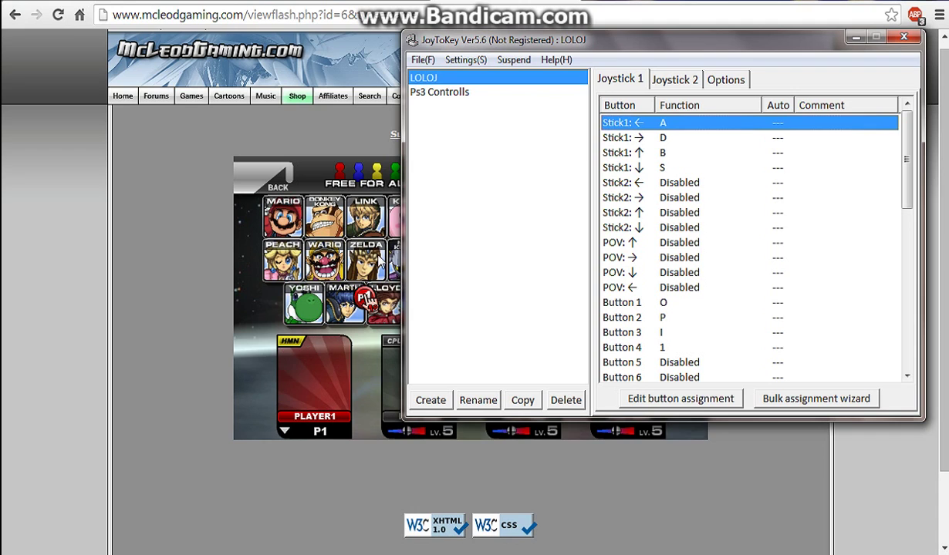
click(344, 327)
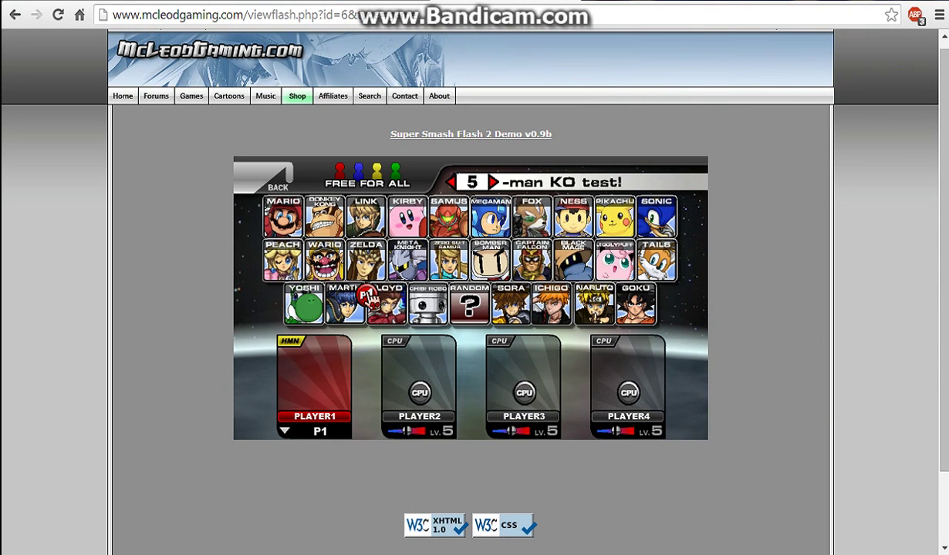
key(o)
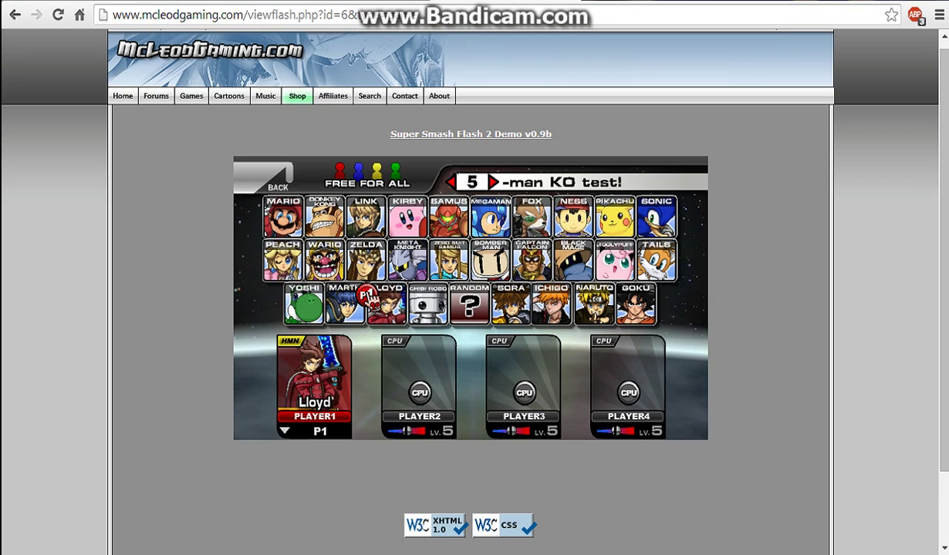
key(w)
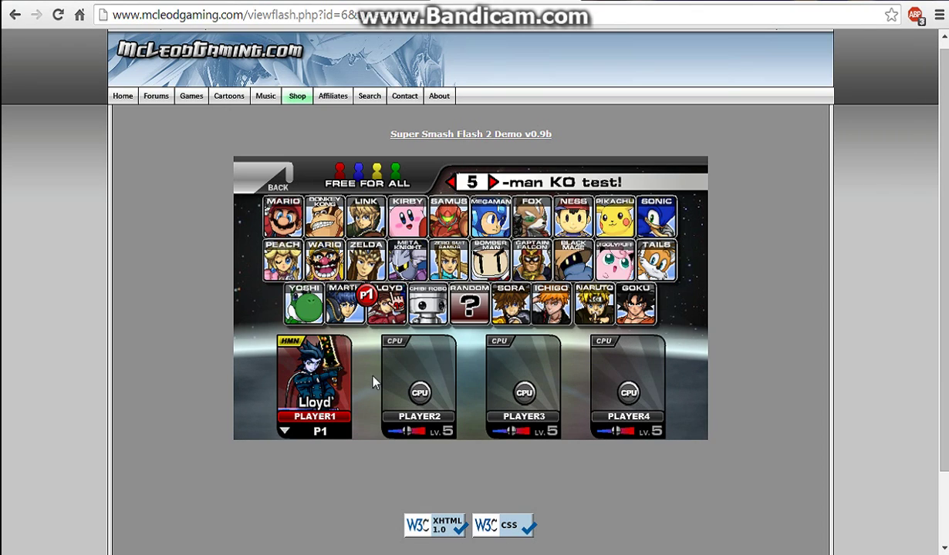
click(420, 307)
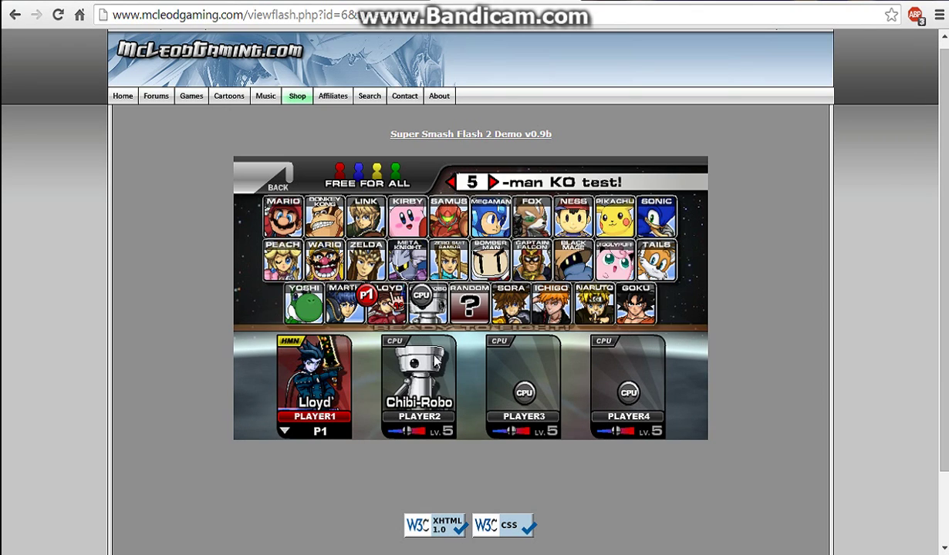
Confirm the fighters and start the match, hitting Chibi-Robo with sword slashes and a sword special.
key(Return)
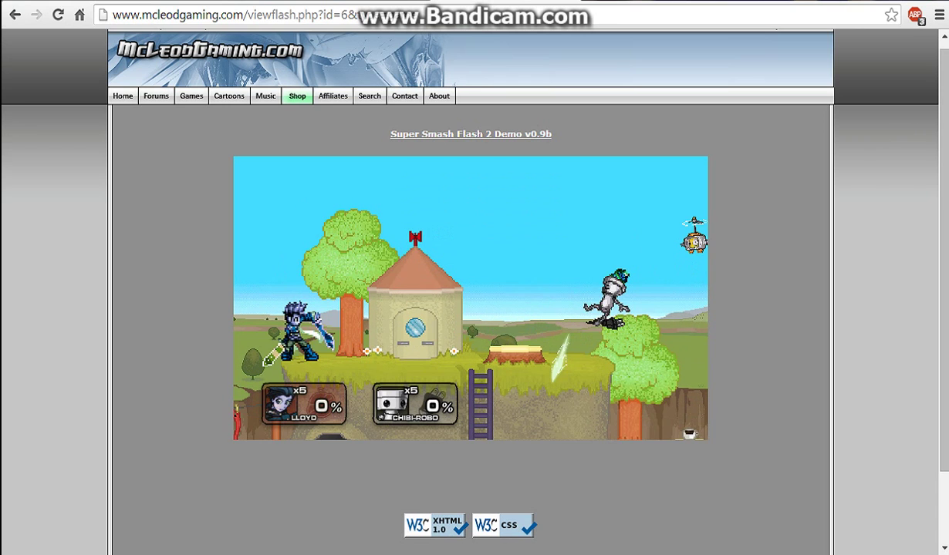
key(d)
key(o)
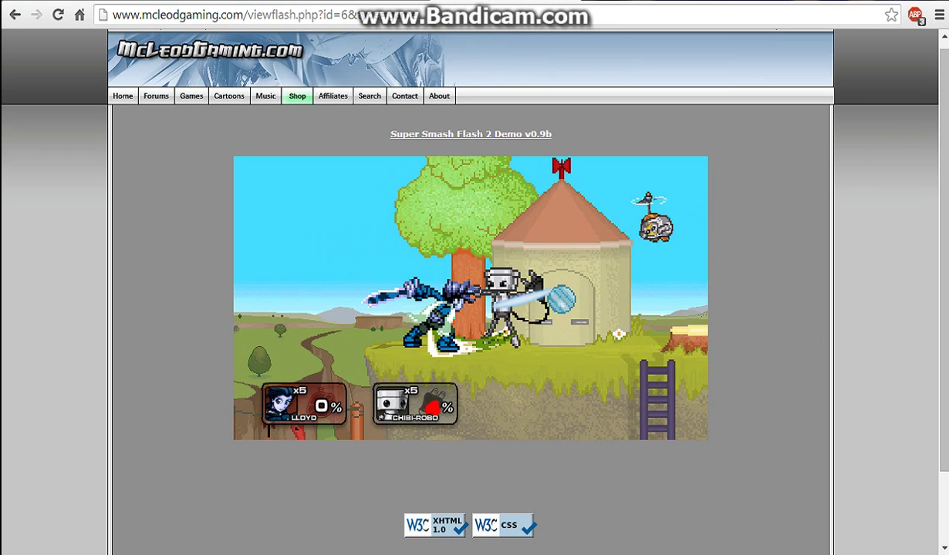
key(o)
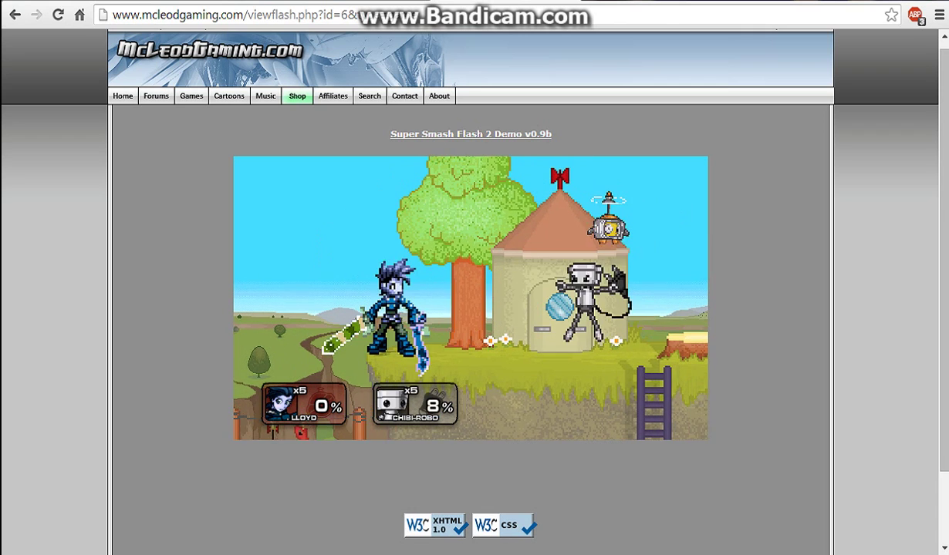
key(a)
key(p)
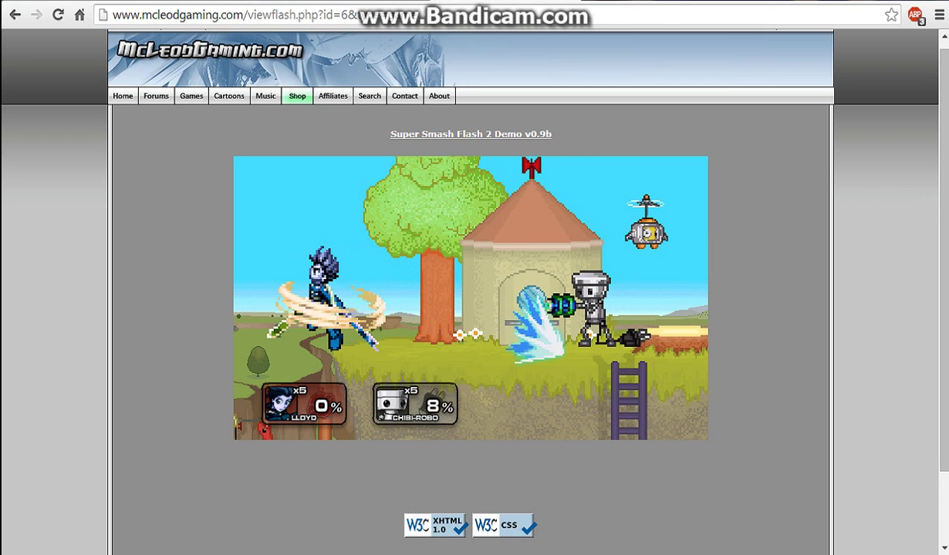
key(o)
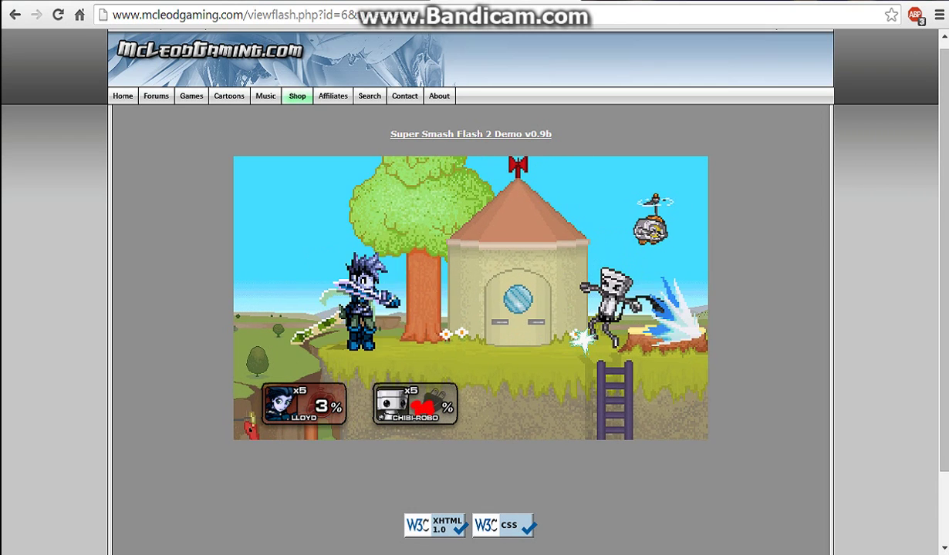
key(o)
Keep pressuring Chibi-Robo with dashes, wind slashes and upward sword attacks.
key(d)
key(d)
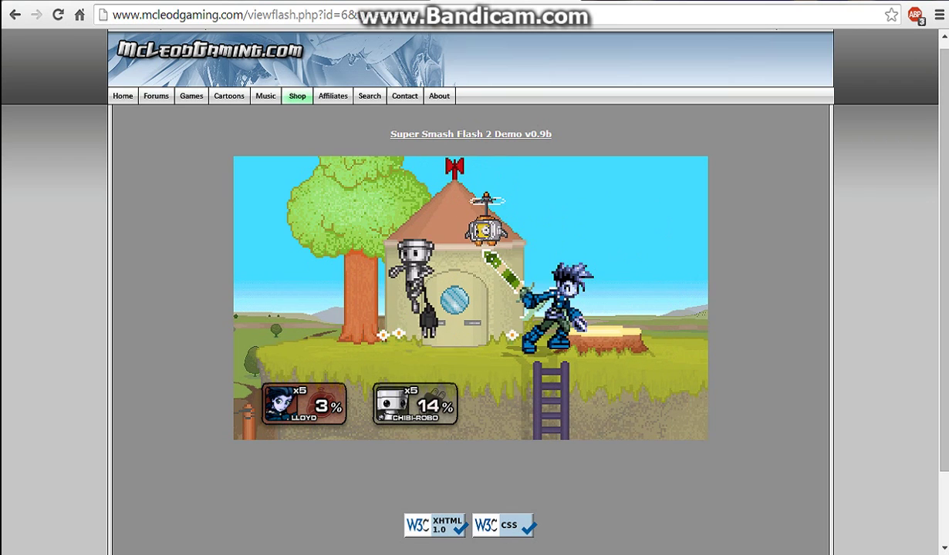
key(o)
key(a)
key(o)
key(a)
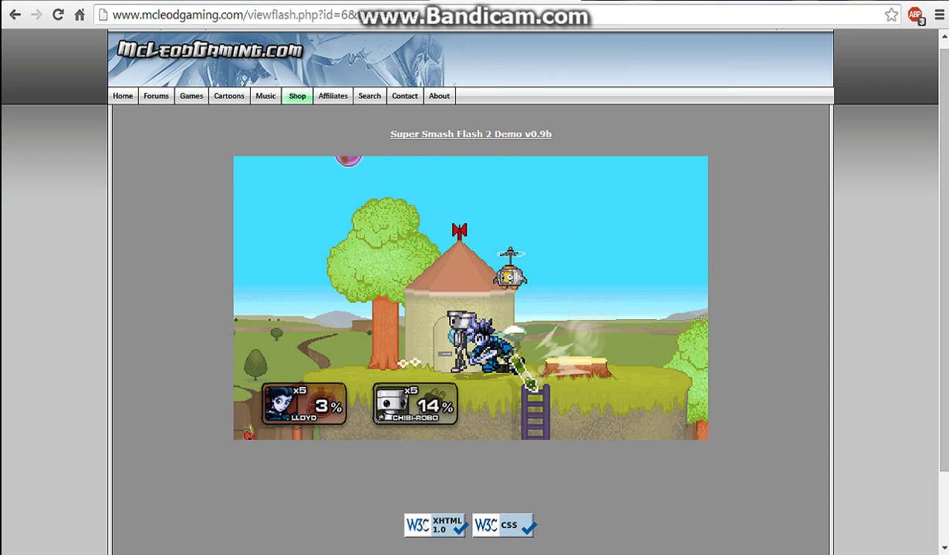
key(o)
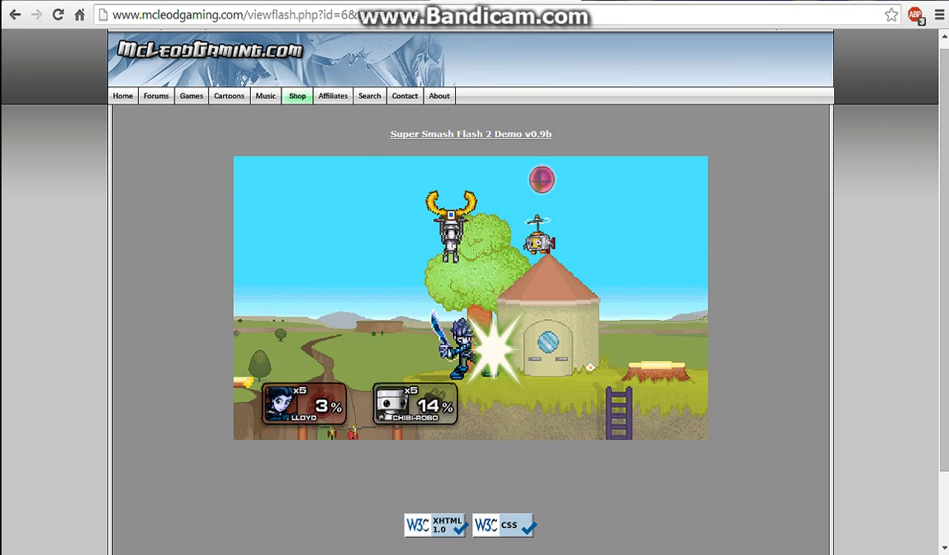
key(o)
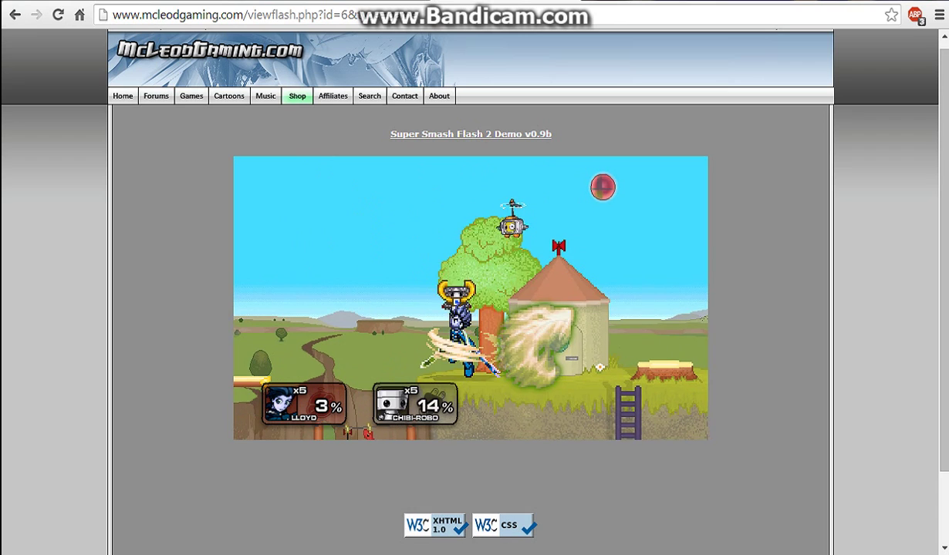
key(o)
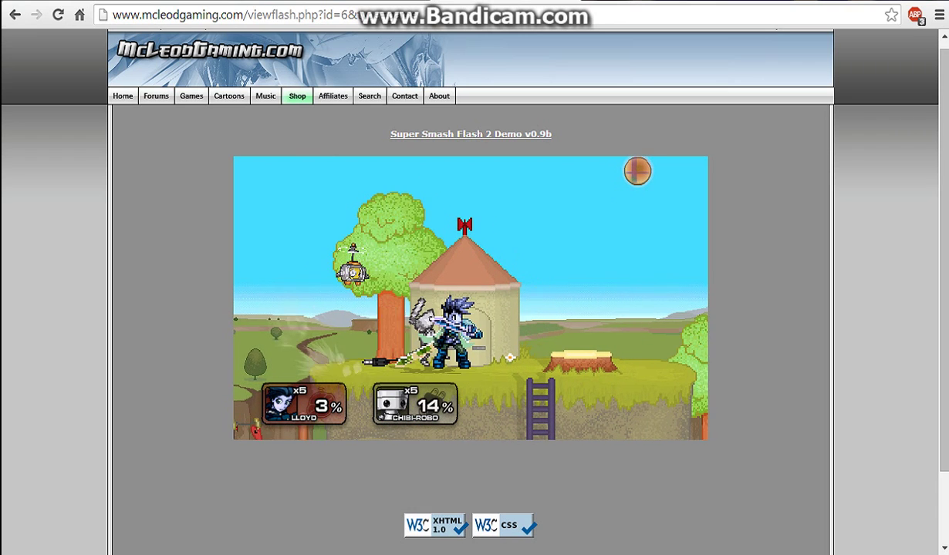
key(d)
Continue fighting with jumps and diving attacks, then pause the match with Lloyd at 24% damage.
key(o)
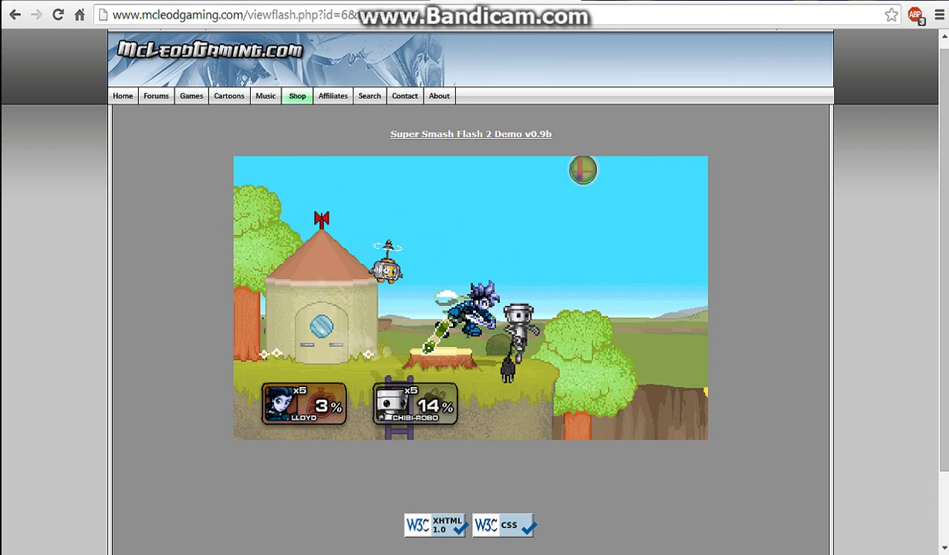
key(w)
key(o)
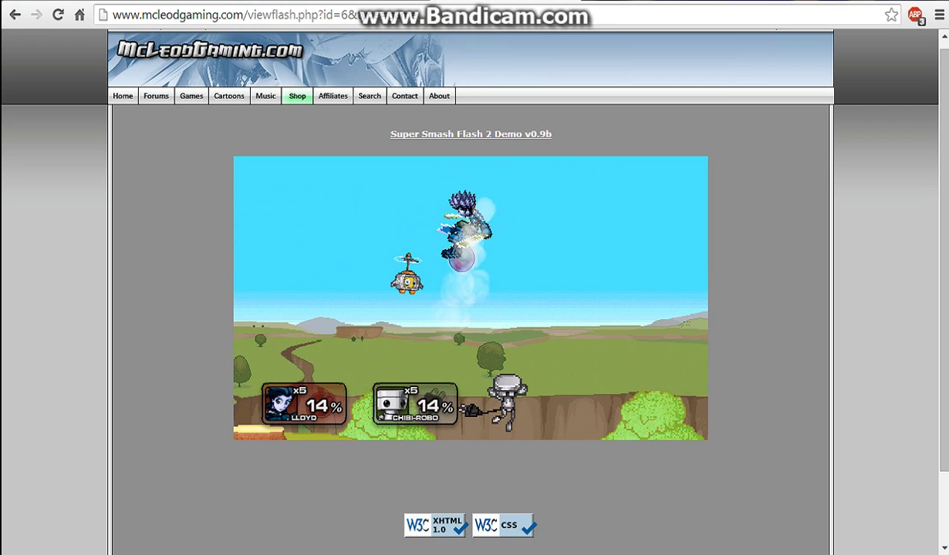
key(o)
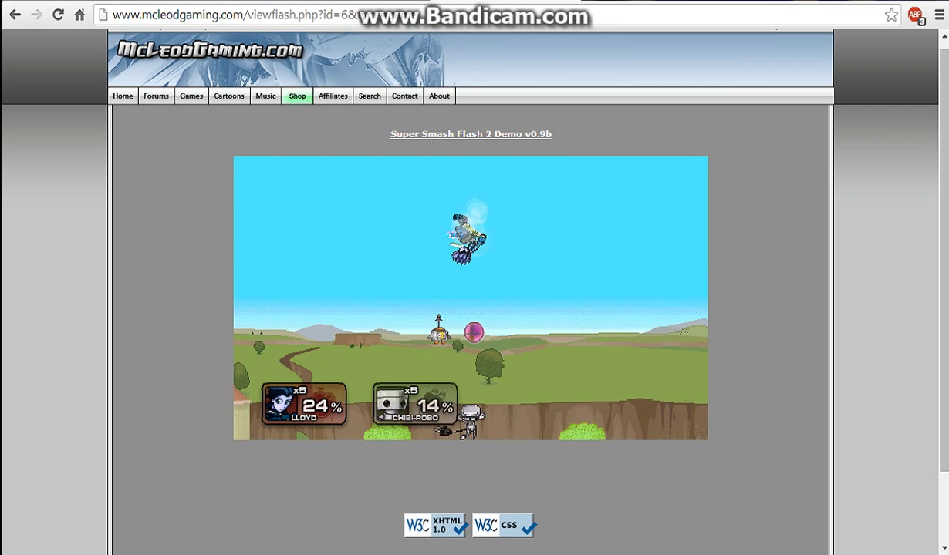
key(w)
key(o)
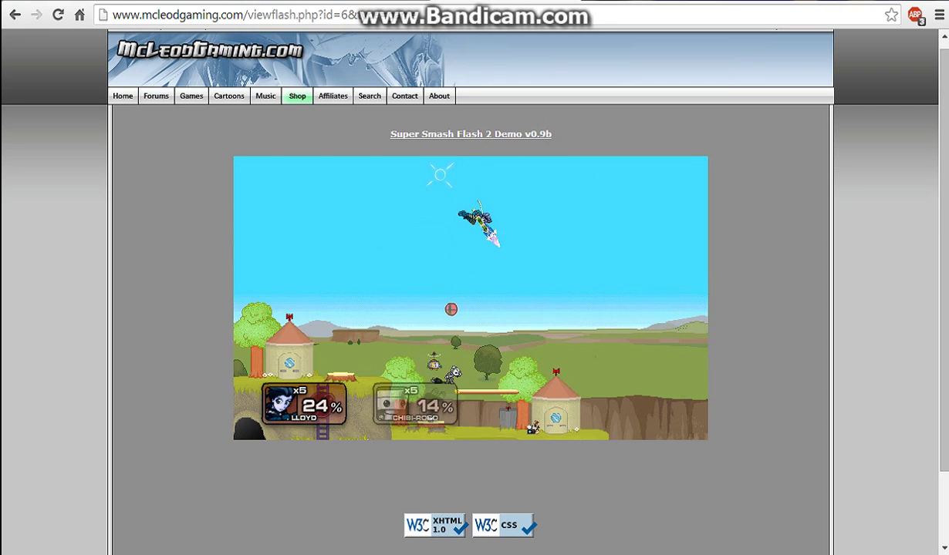
key(w)
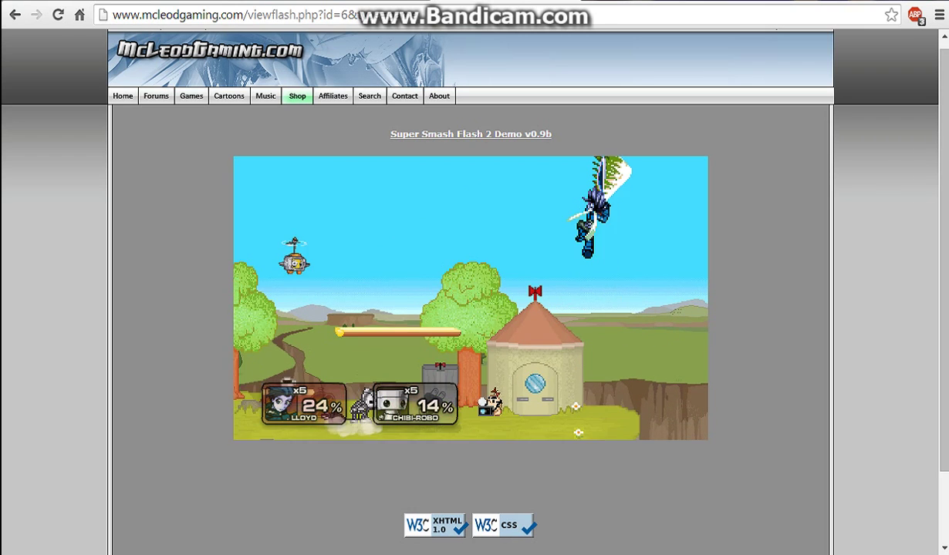
key(a)
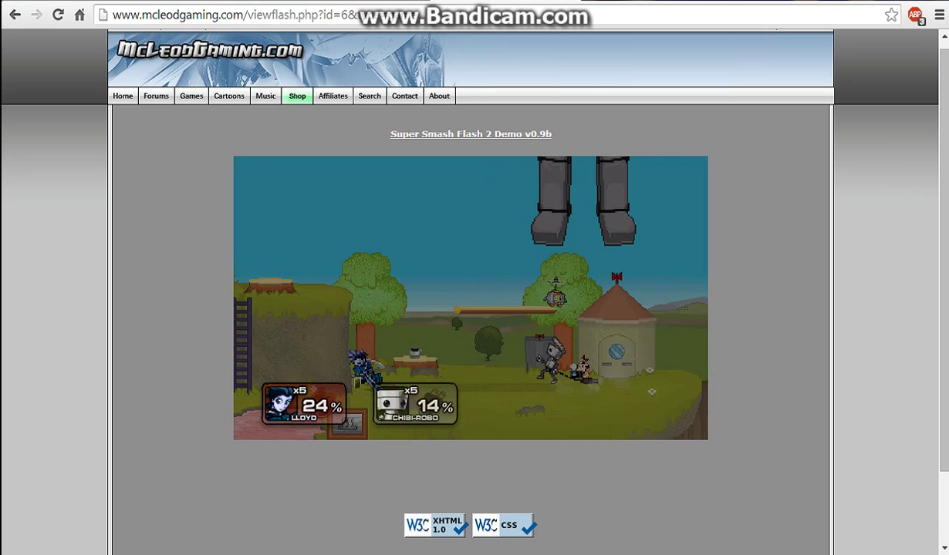
key(w)
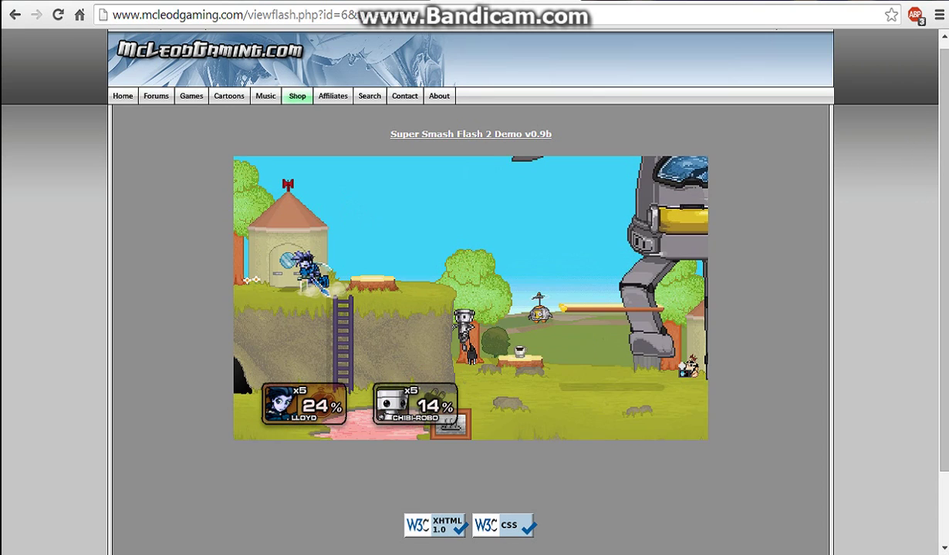
key(d)
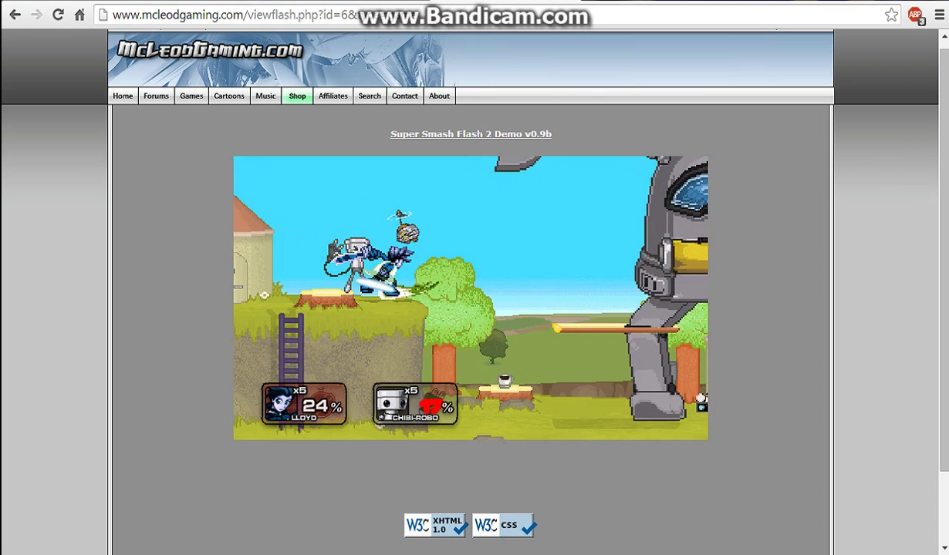
key(Return)
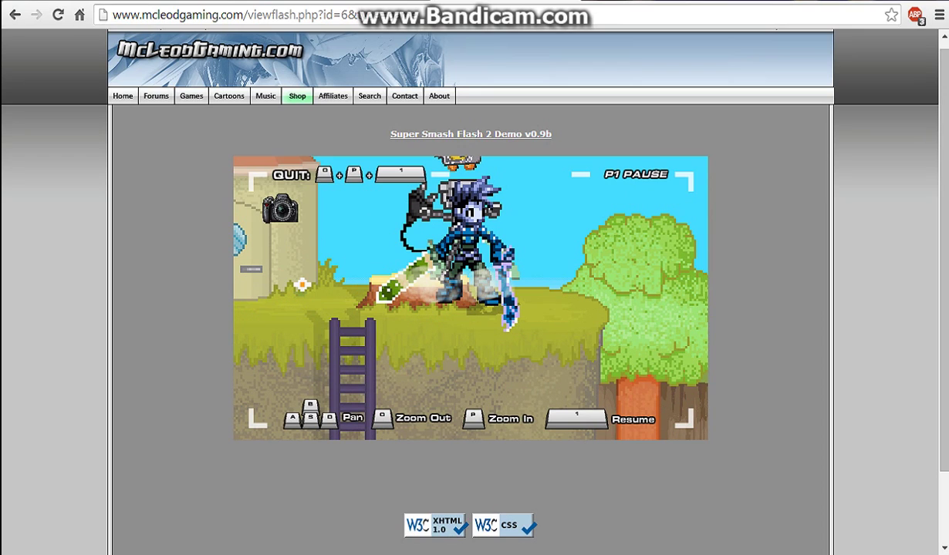